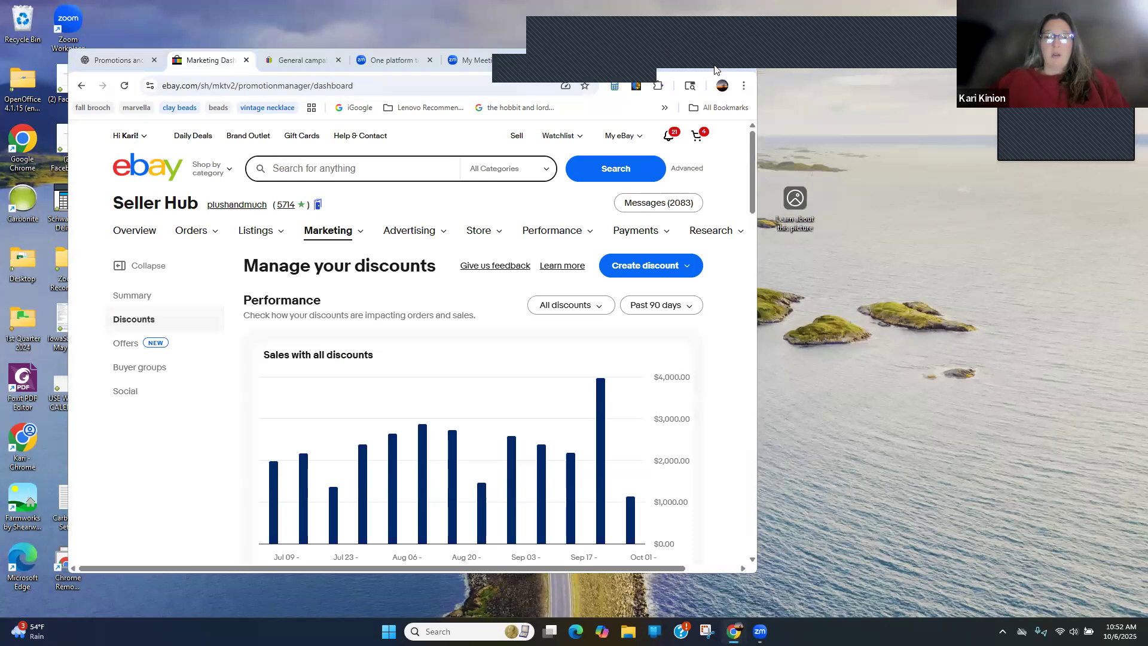
Maximize the browser window and open the Discounts page of the Seller Hub's Marketing section
left_click(715, 61)
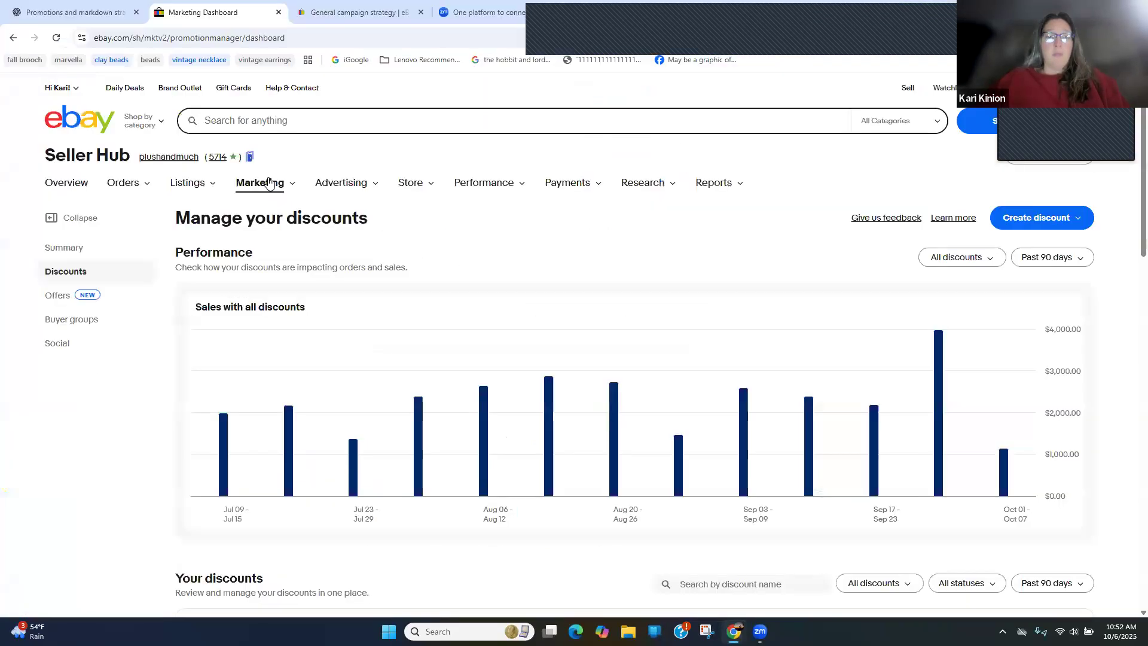
mouse_move(269, 183)
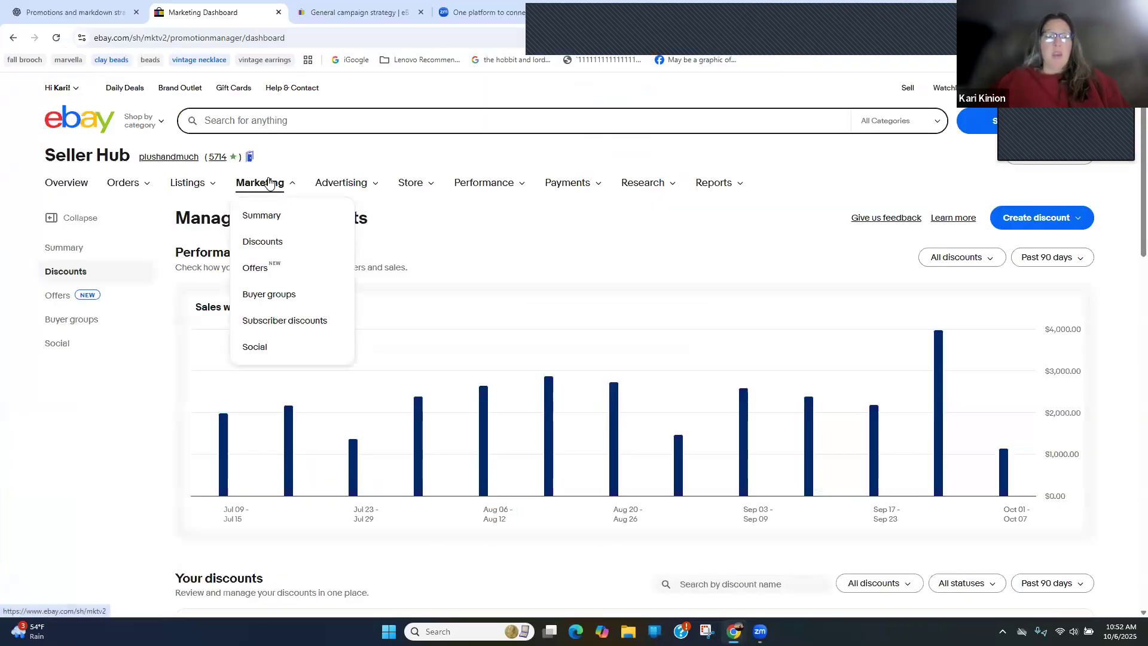
left_click(285, 243)
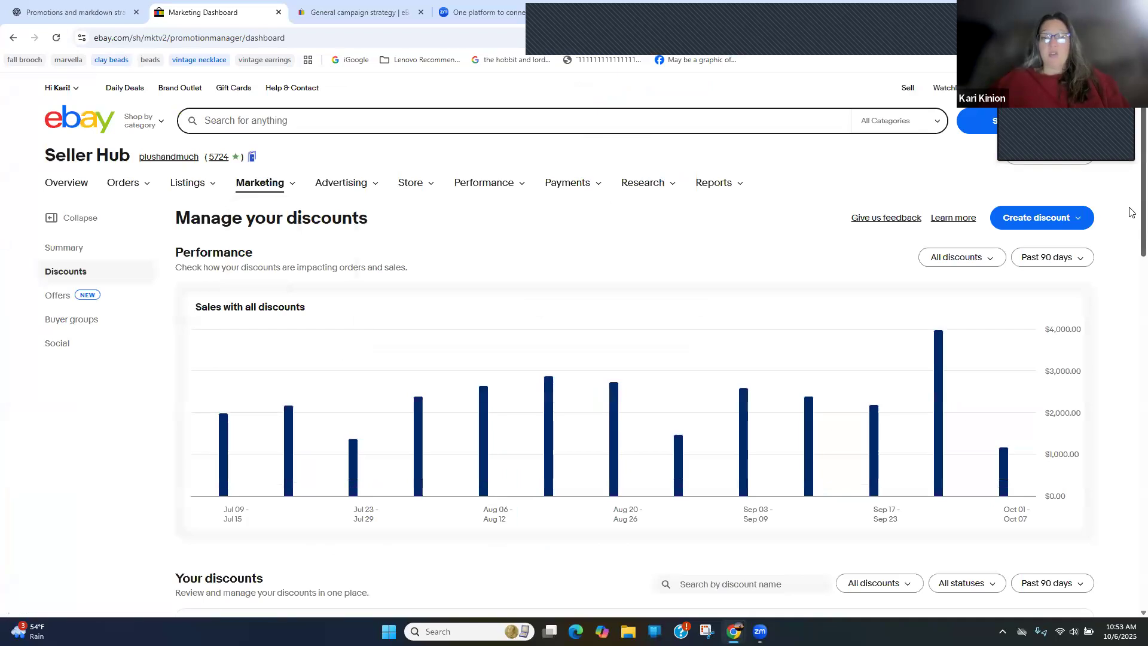
left_click_drag(1129, 208, 1118, 205)
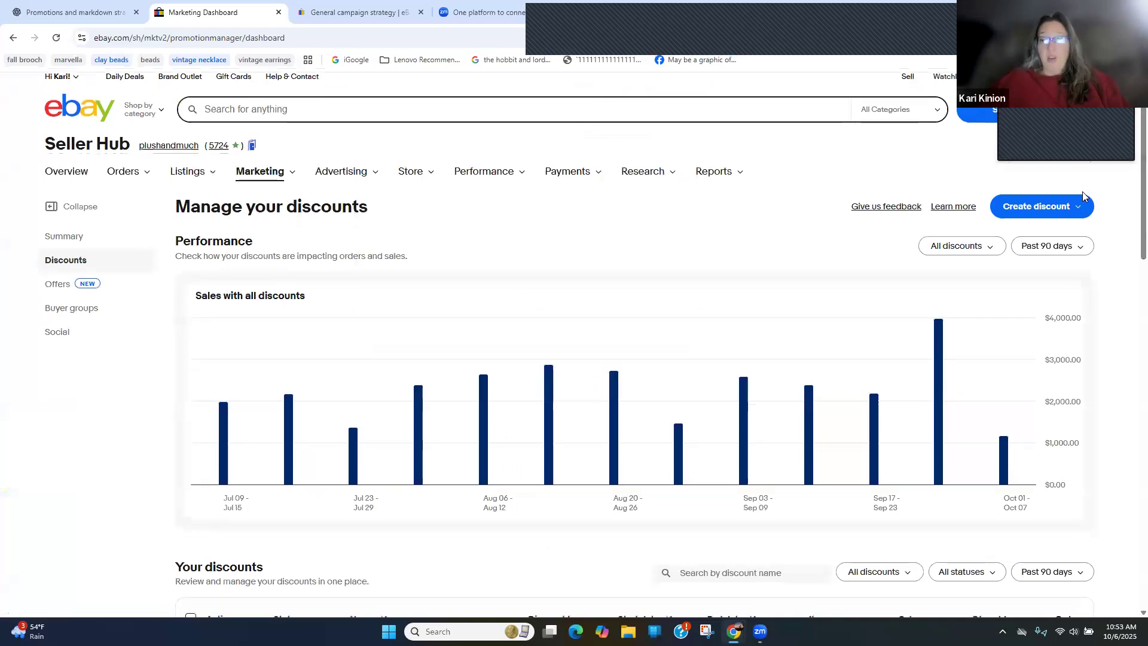
Start a new coupon discount, checking the coupon visibility help before setting the visibility to Private
left_click(1067, 204)
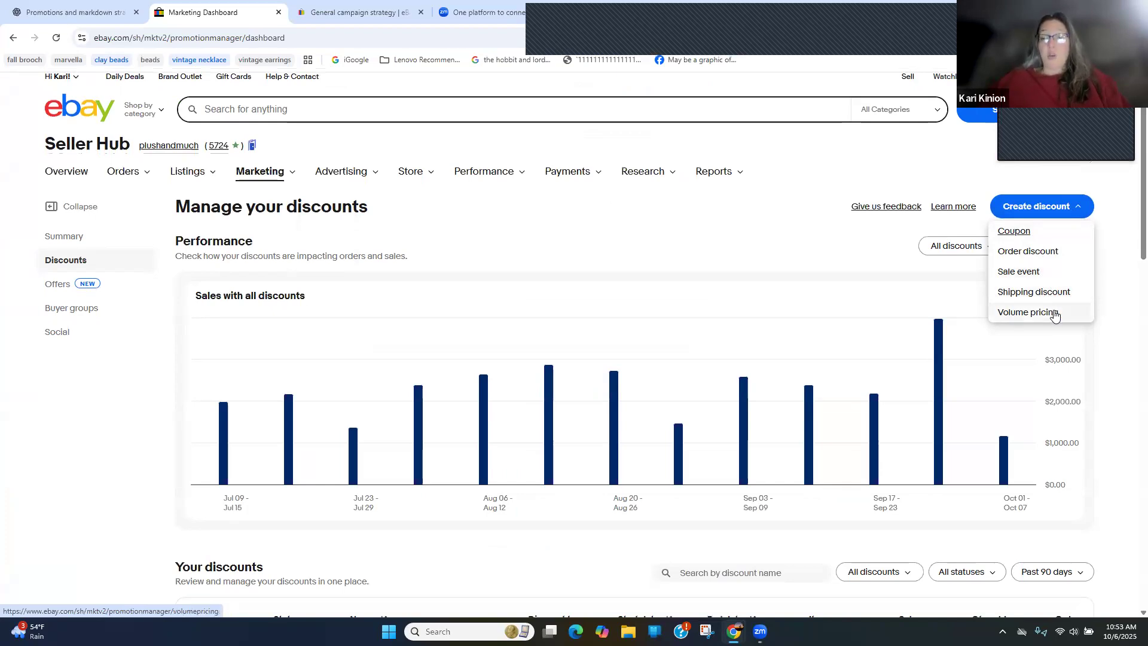
left_click(1014, 238)
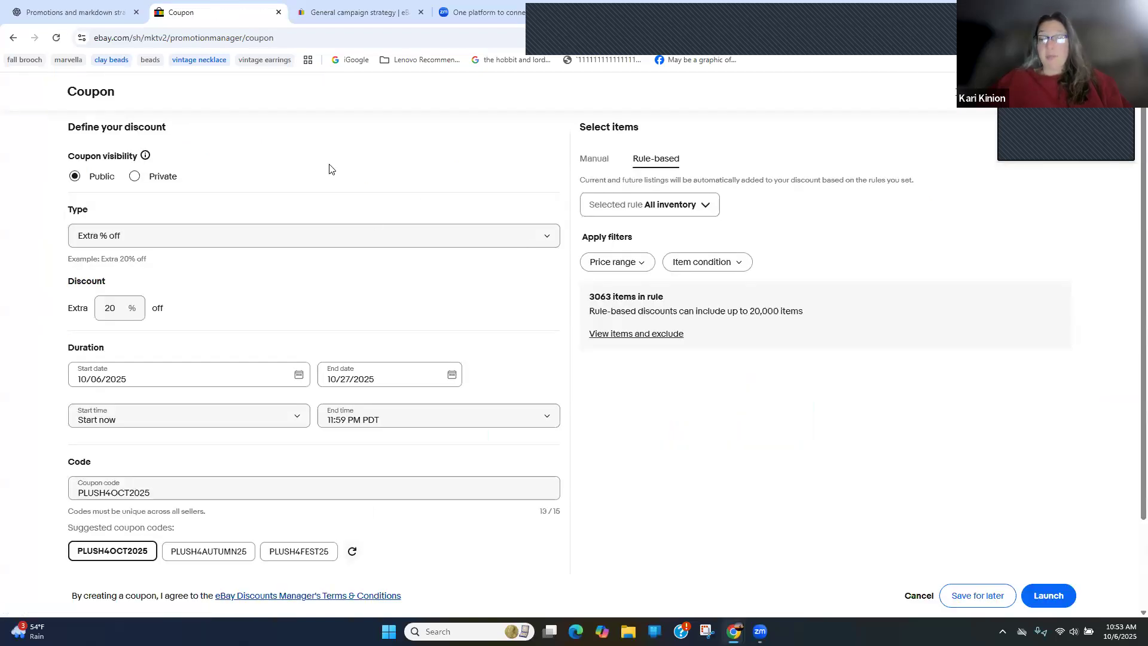
left_click(146, 157)
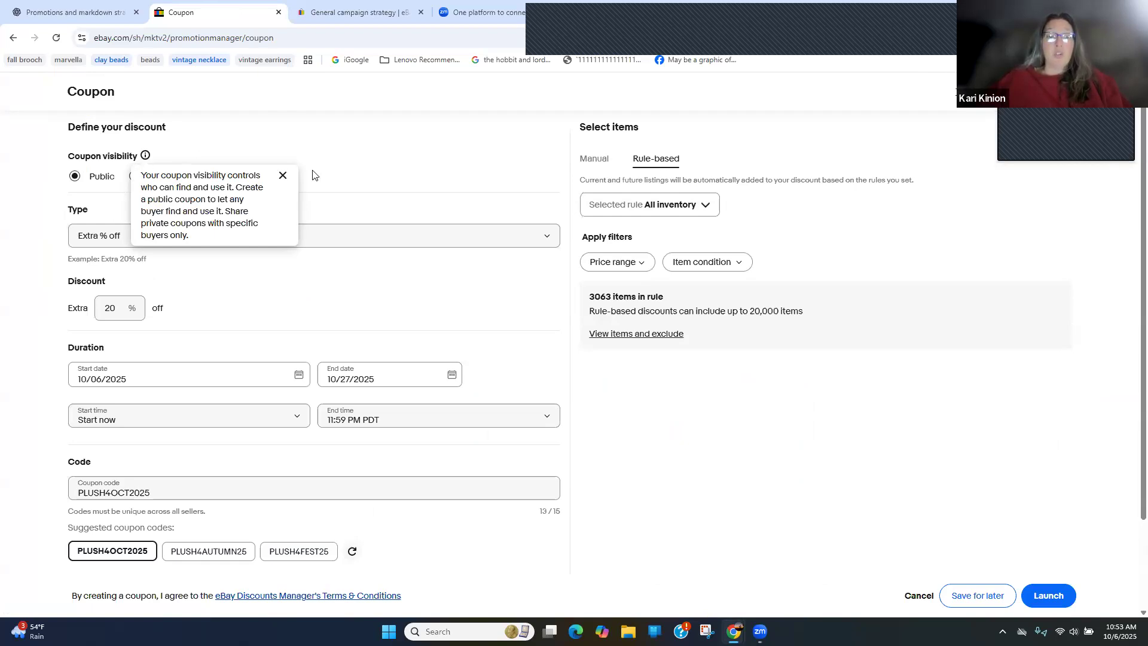
left_click(282, 176)
left_click(141, 180)
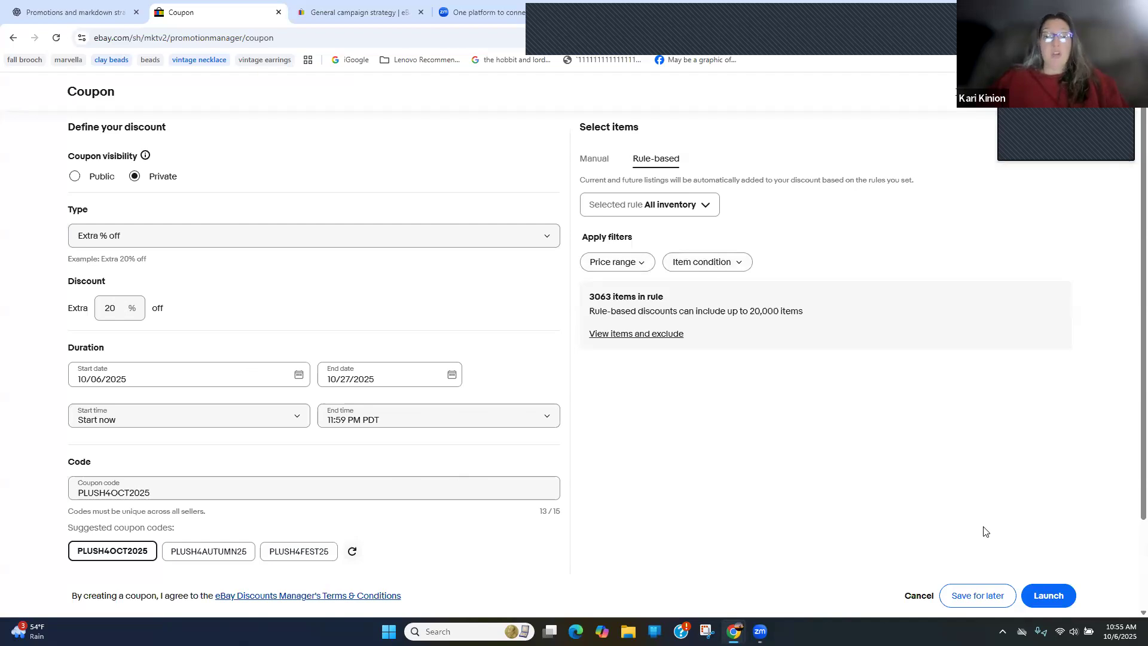
View the coupon's rule choices for selecting items, then cancel the coupon
left_click(699, 208)
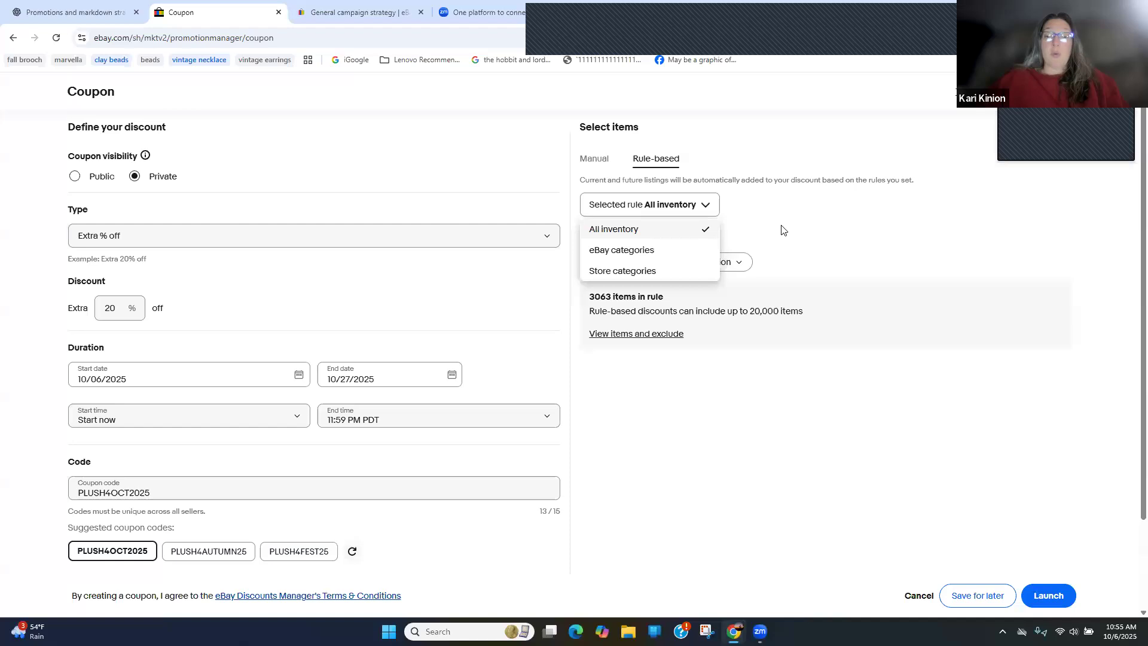
left_click(823, 253)
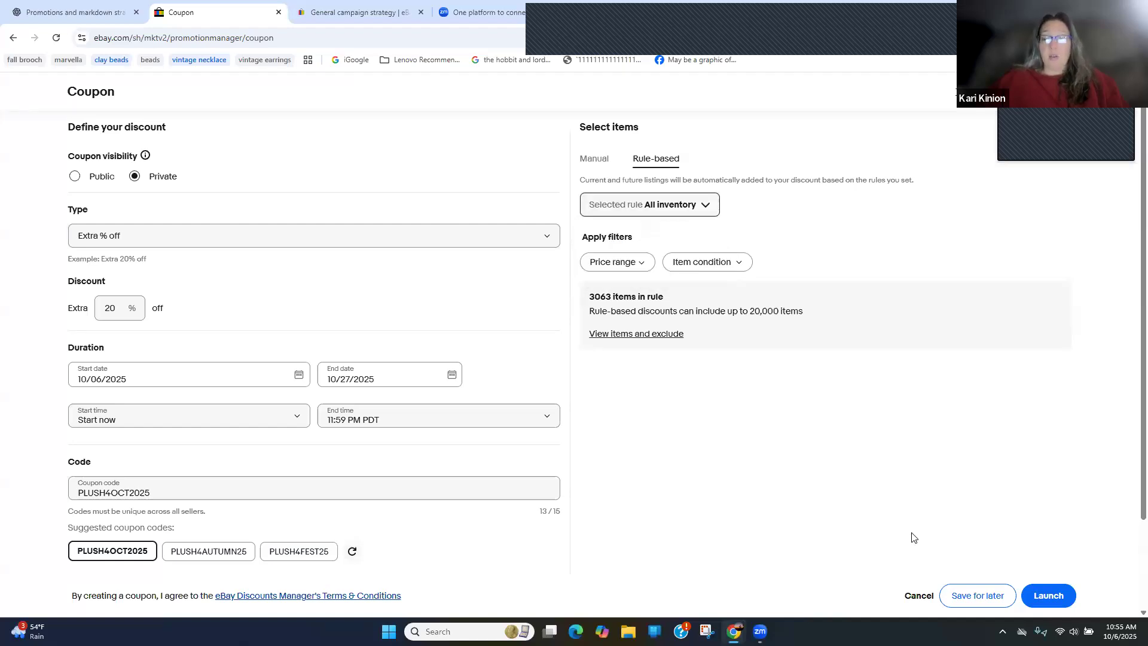
left_click(914, 598)
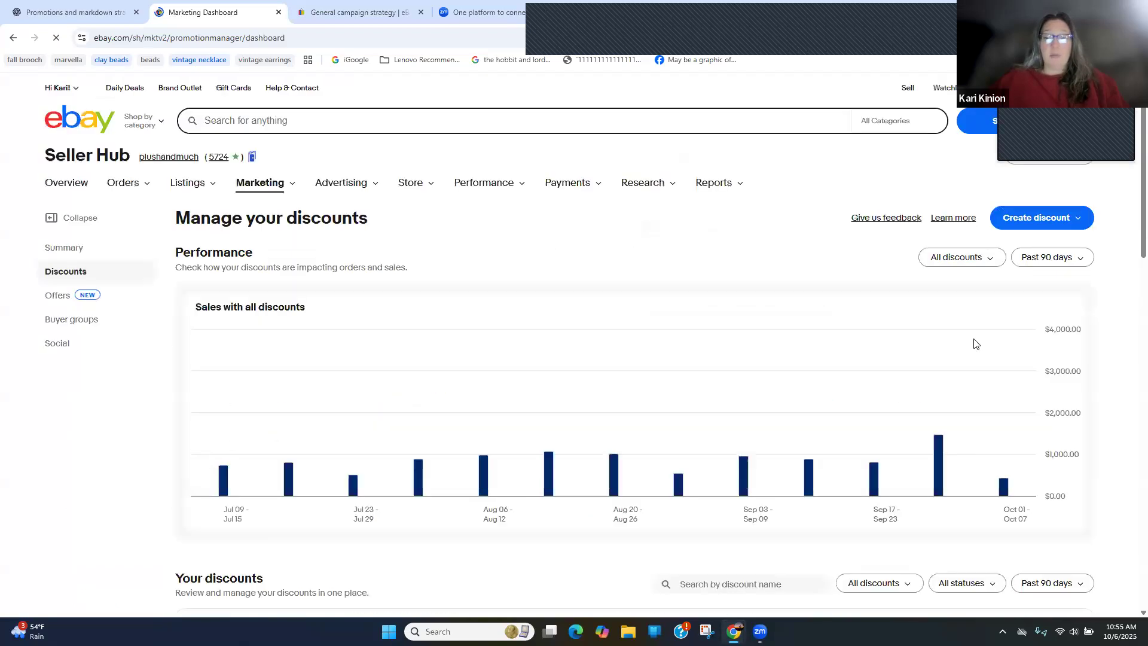
Start a new order discount and view the category choices for recommending an offer
left_click(1016, 219)
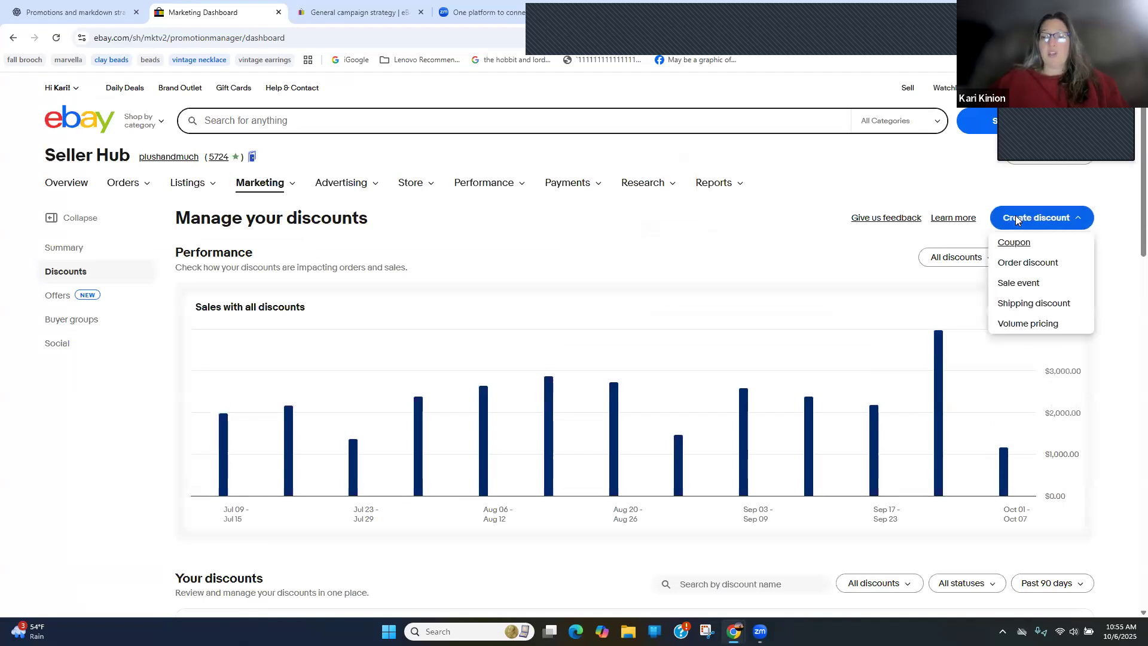
left_click(1034, 268)
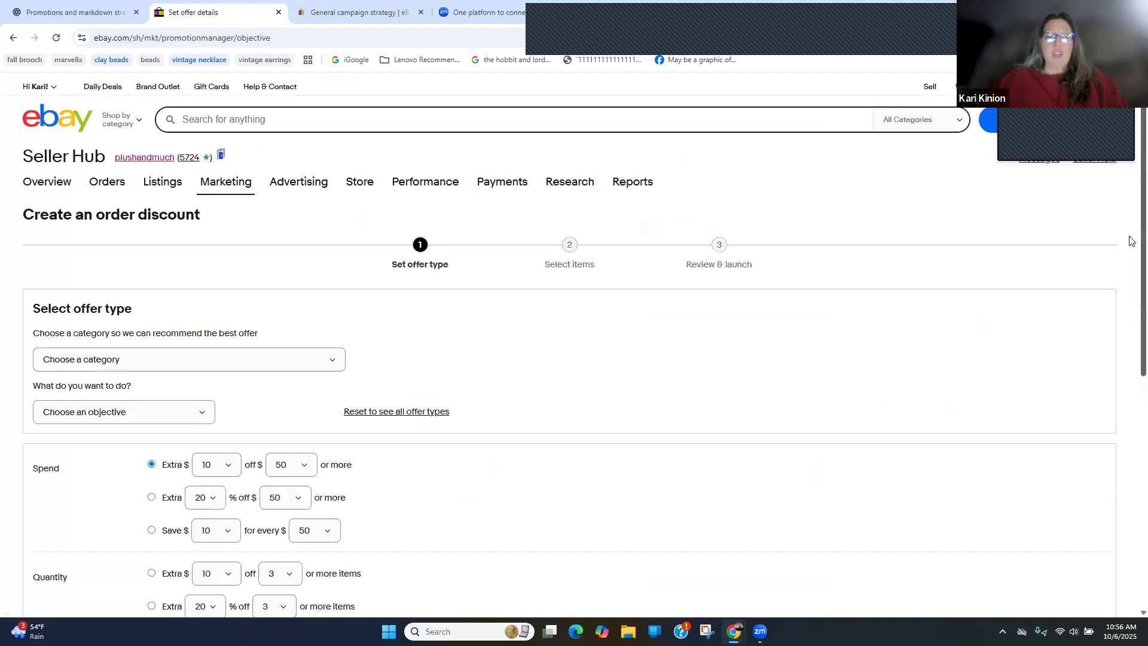
scroll(1130, 240, "down", 3)
left_click(332, 194)
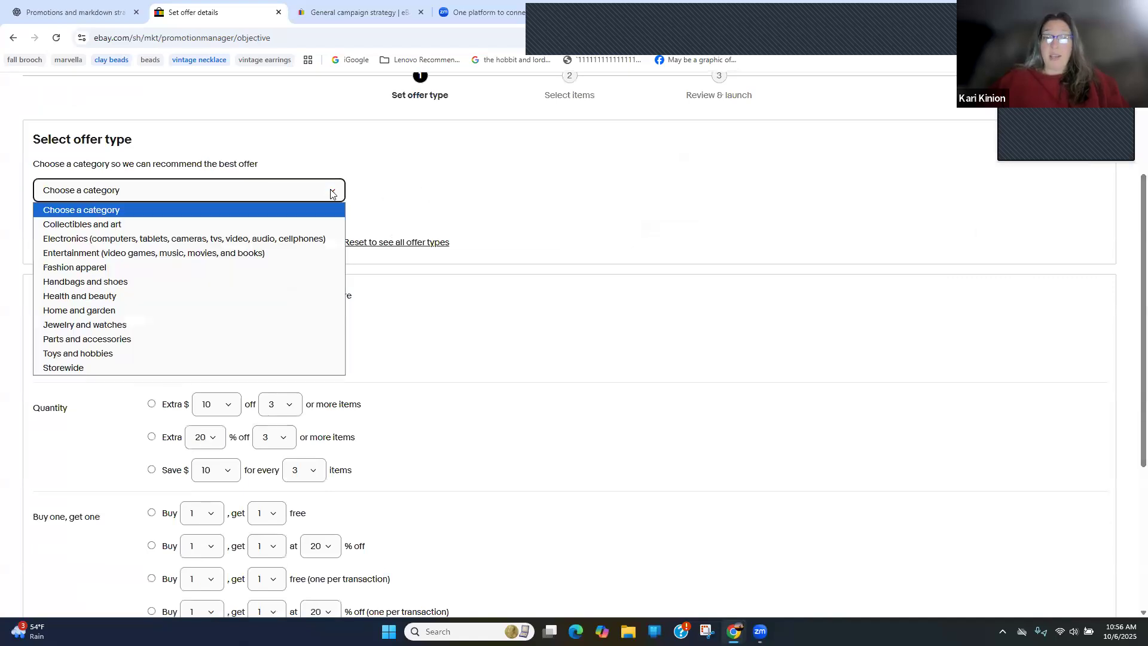
left_click(433, 208)
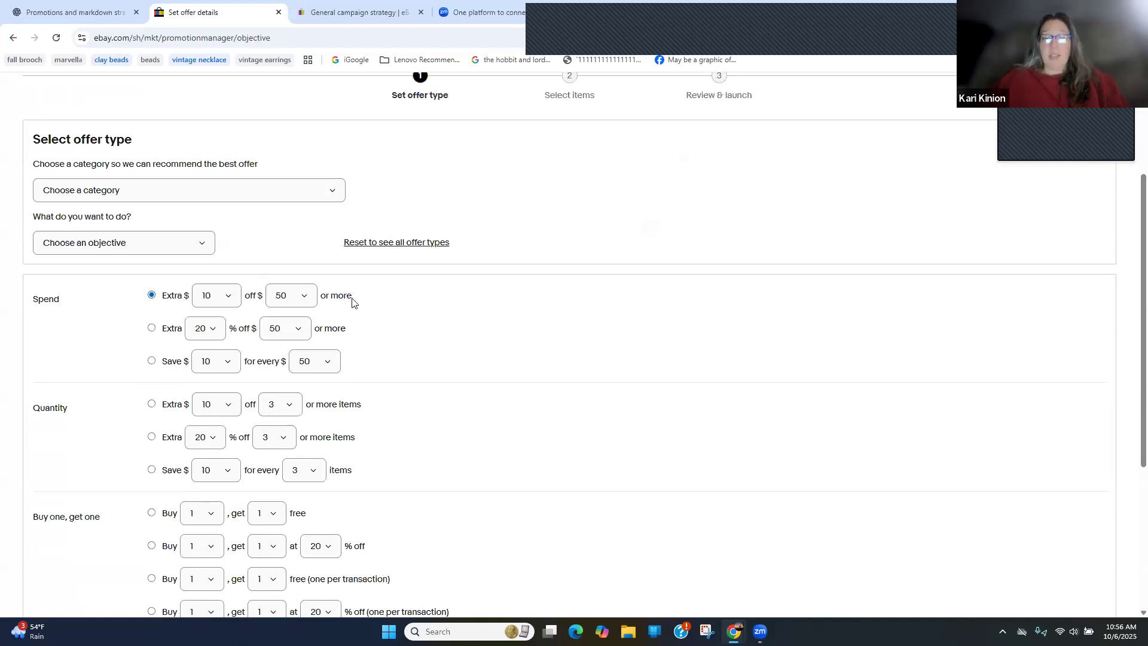
Examine the spend, quantity, buy one get one and no-minimum-purchase offer types, including the dollar amounts available for the spend offer
left_click(205, 340)
left_click(204, 339)
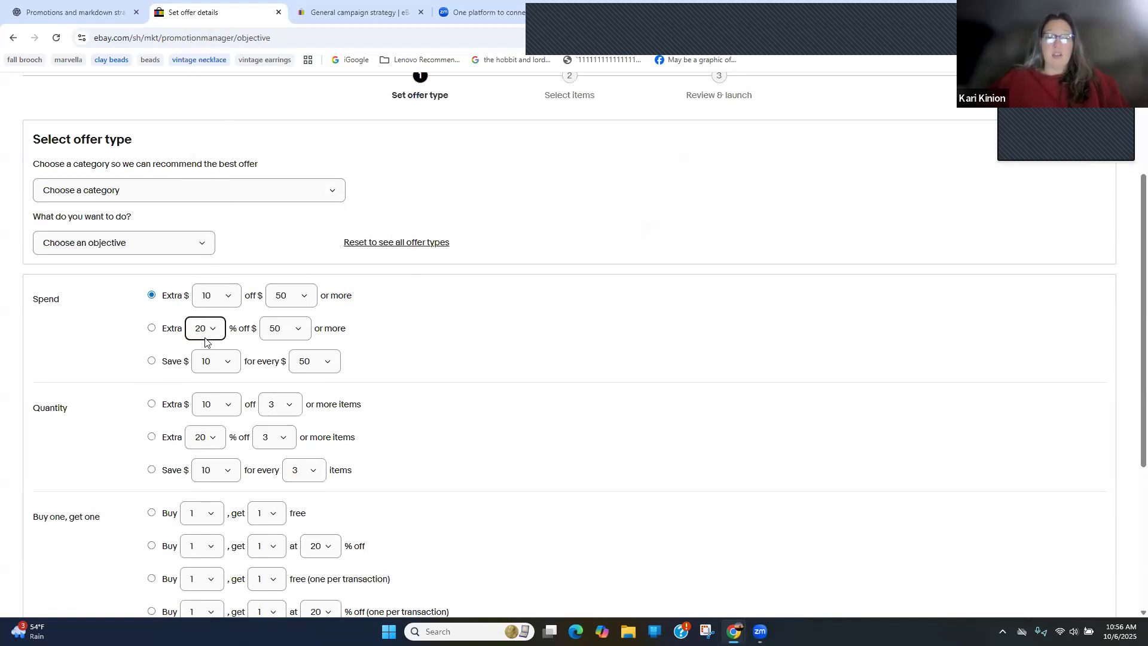
left_click(226, 302)
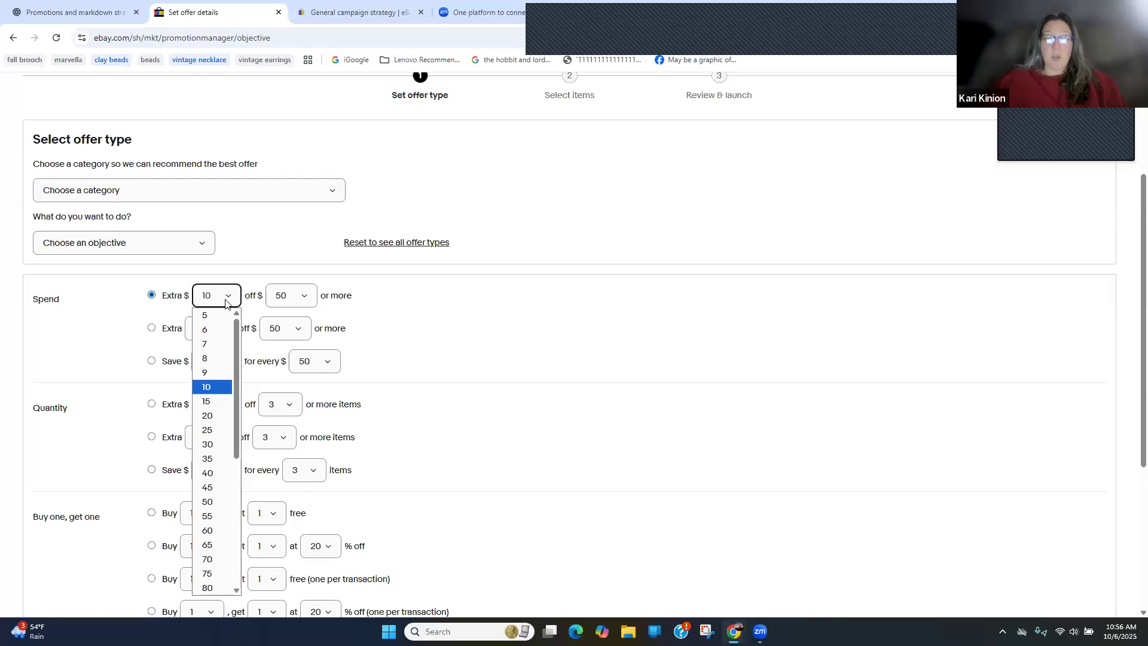
left_click(225, 303)
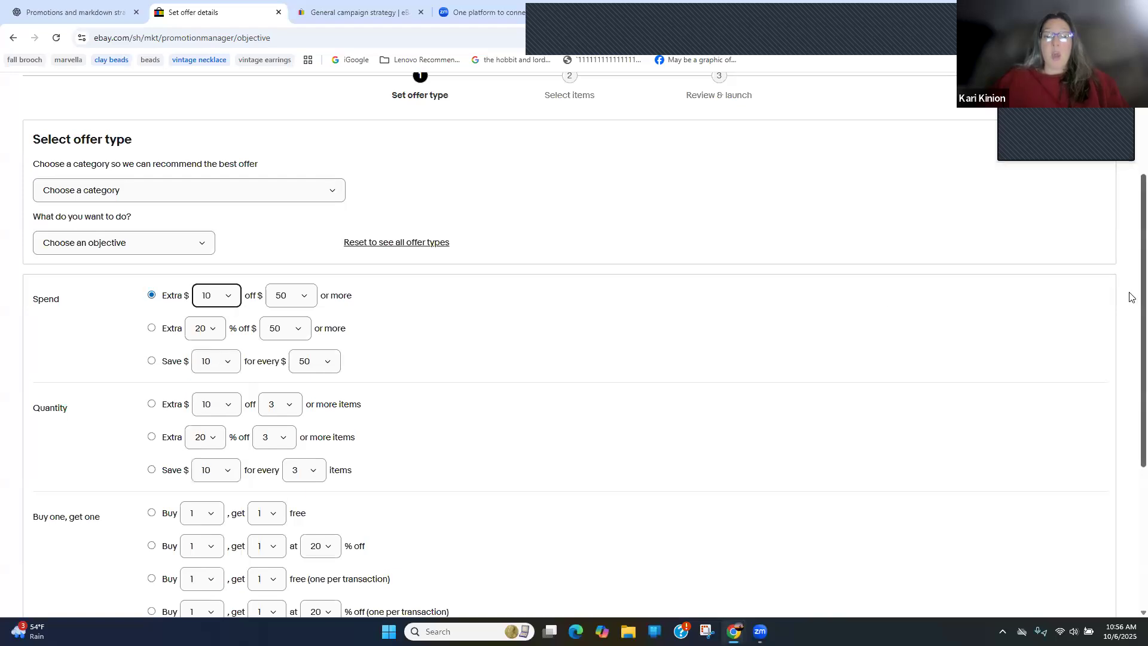
scroll(1131, 297, "down", 2)
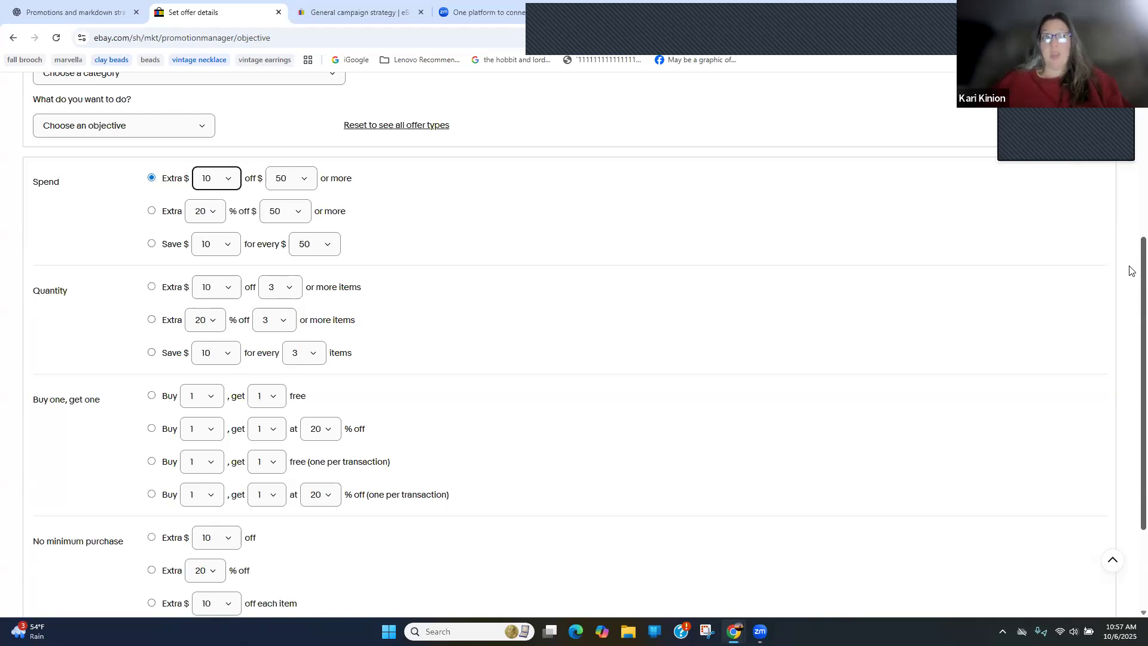
scroll(1130, 270, "down", 1)
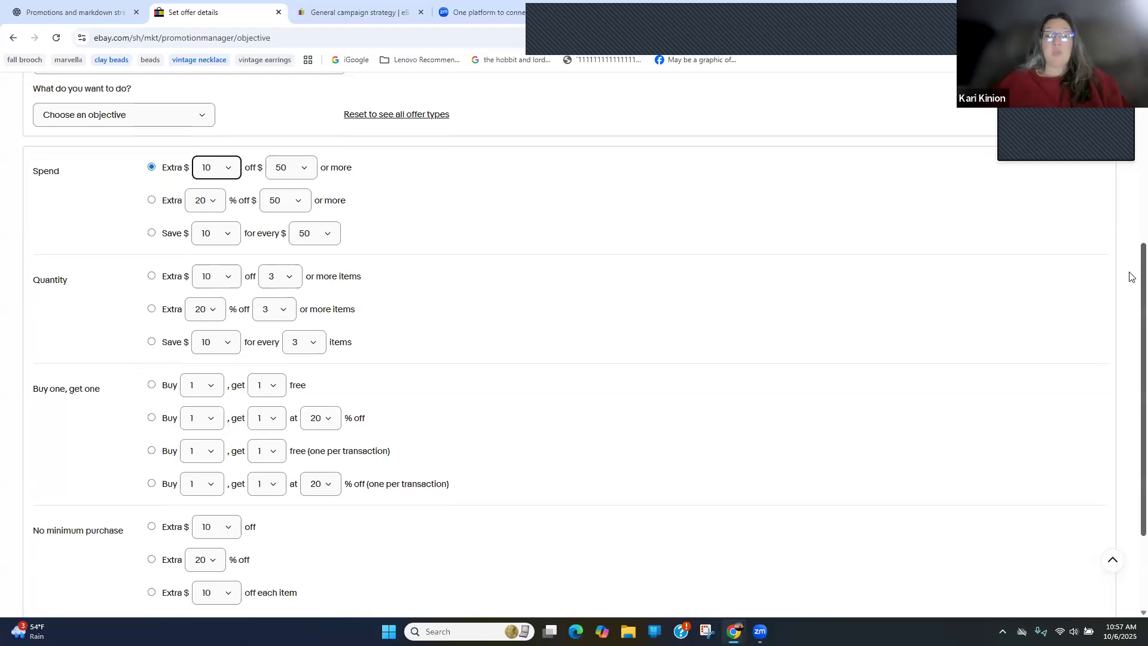
scroll(1131, 299, "down", 2)
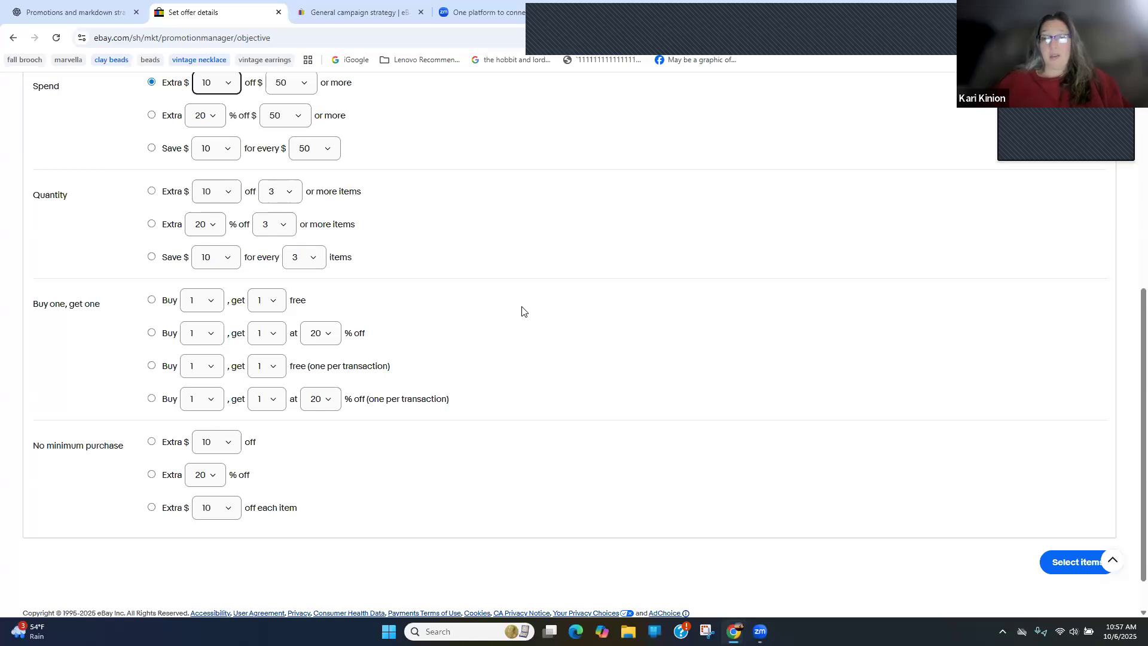
left_click(598, 339)
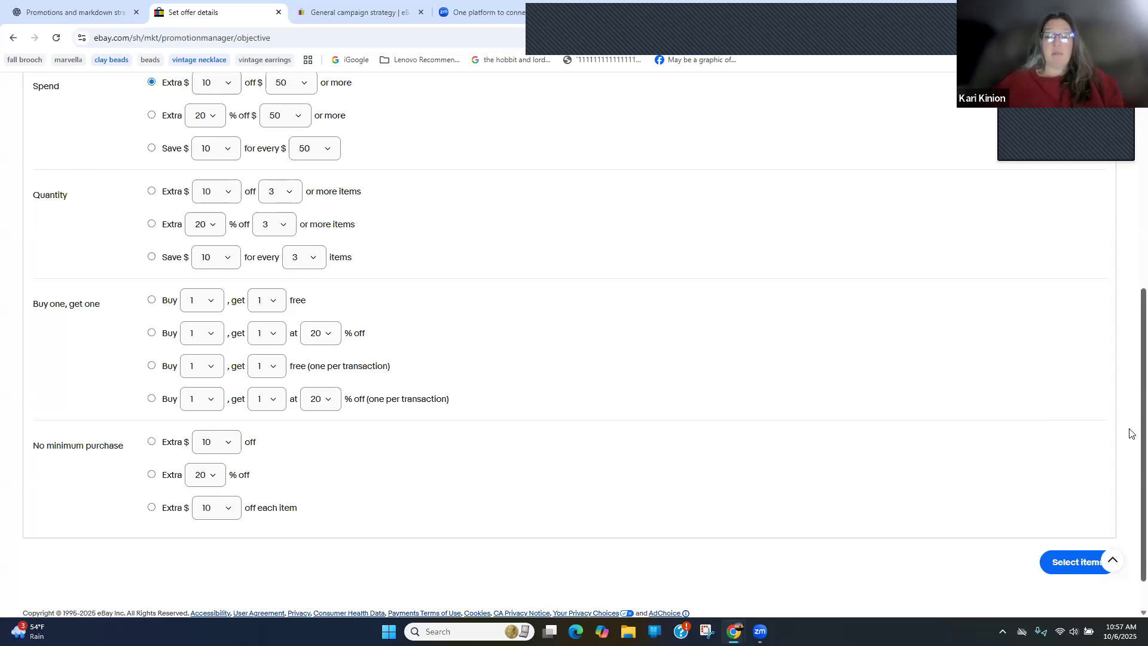
Return to the Discounts page without saving the order discount, and view the new sale event form before cancelling it
scroll(1127, 256, "up", 6)
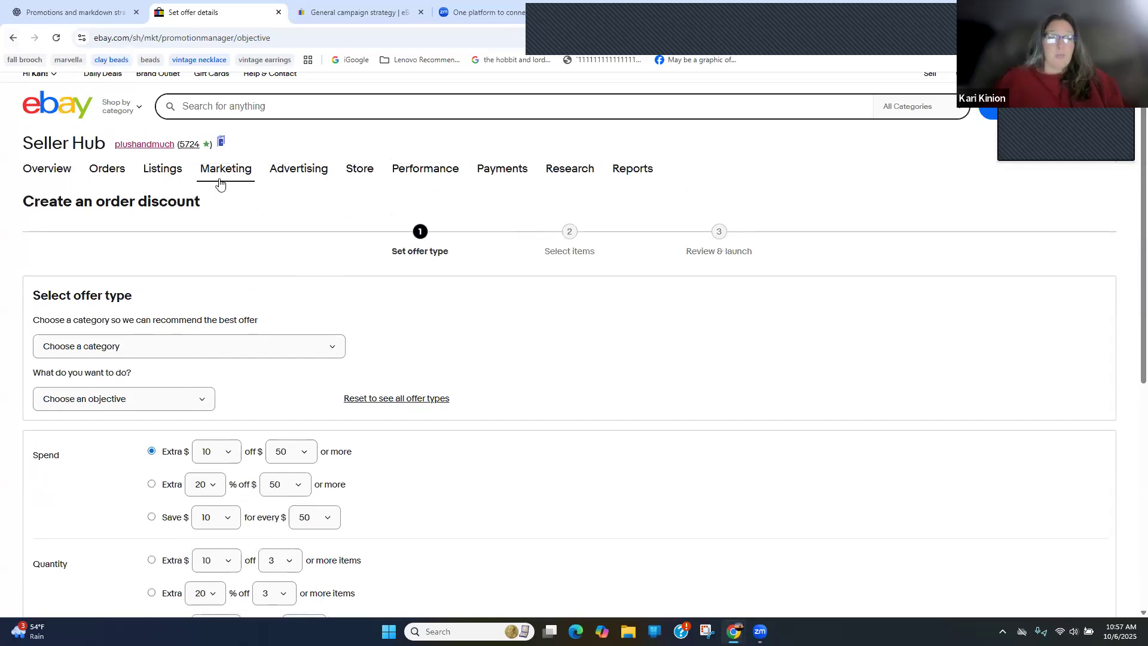
mouse_move(226, 181)
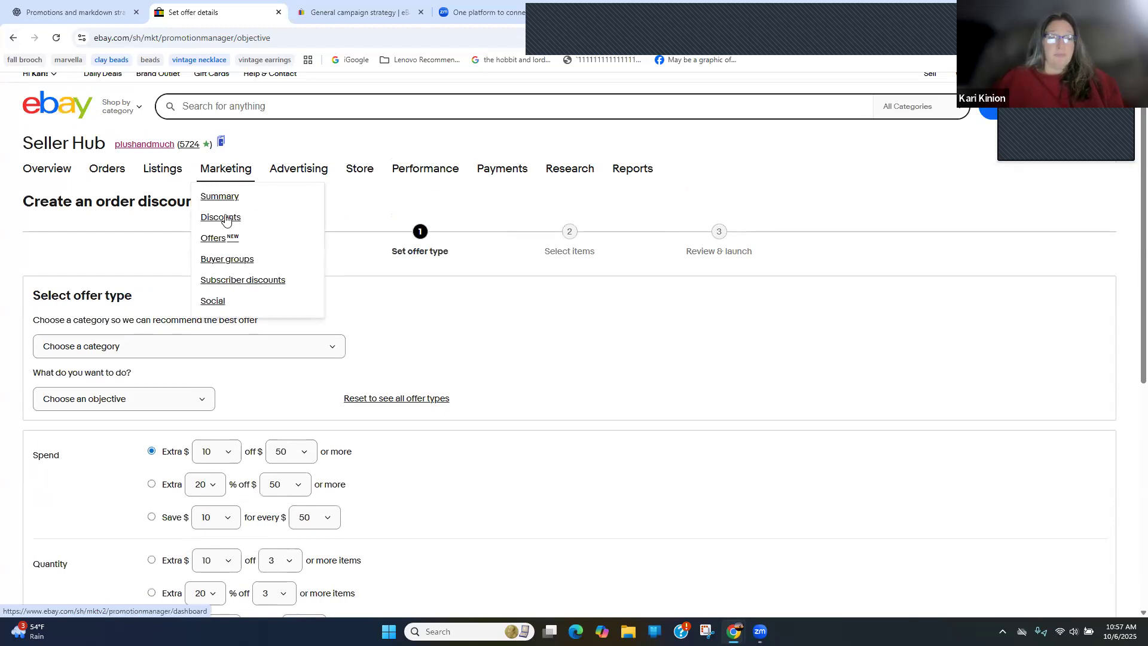
left_click(225, 218)
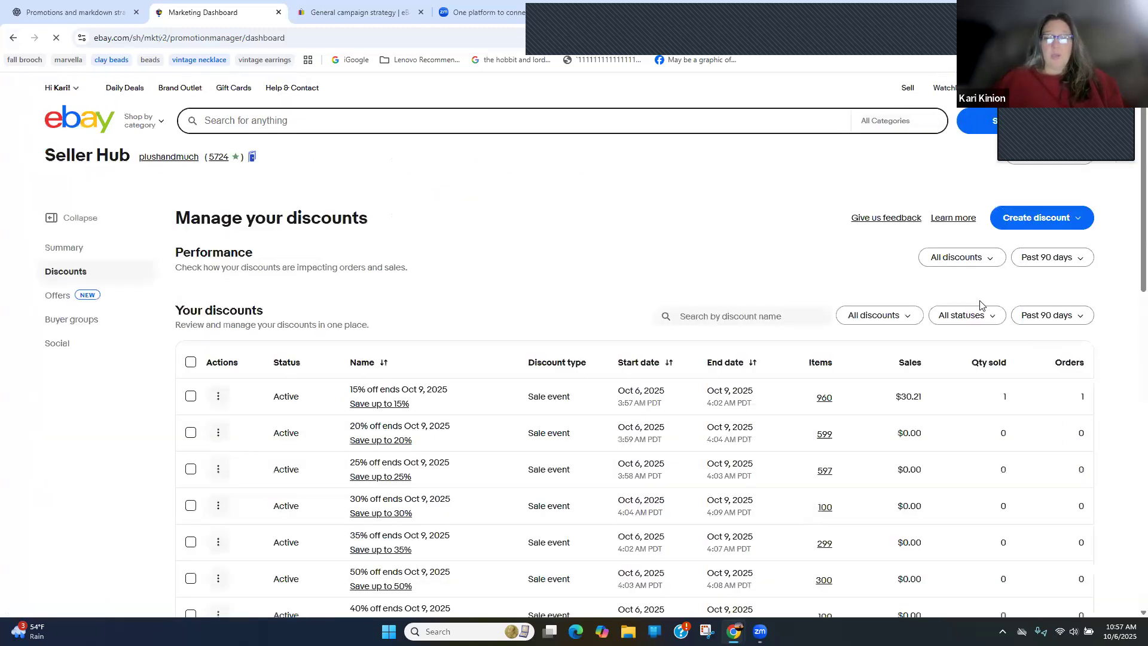
left_click(1068, 215)
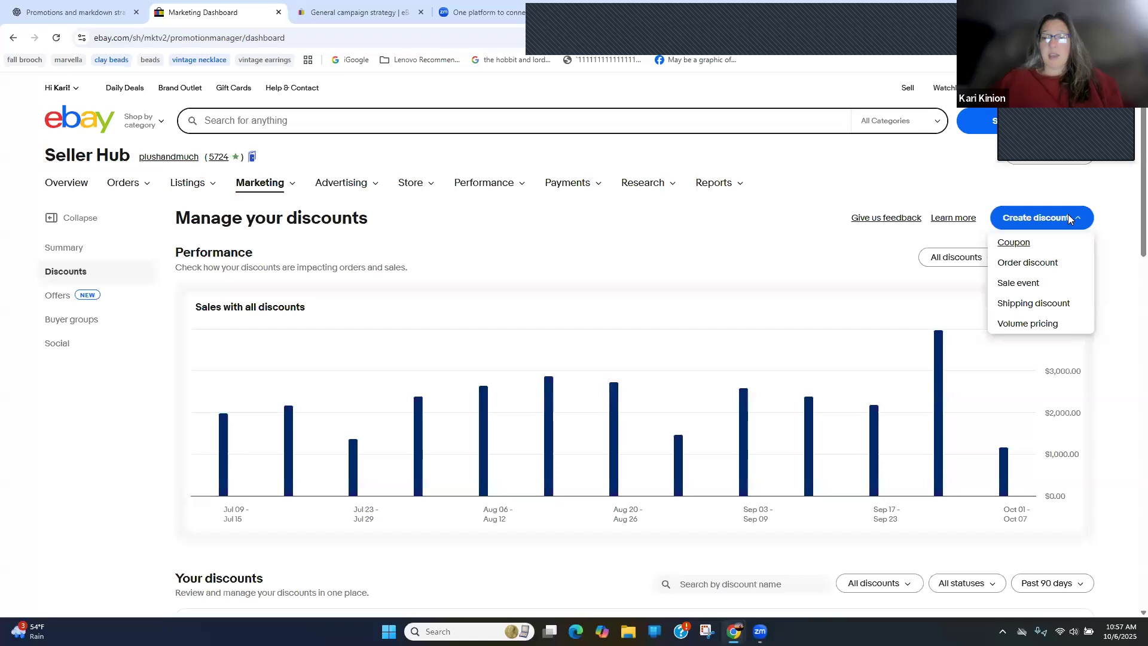
left_click(1058, 283)
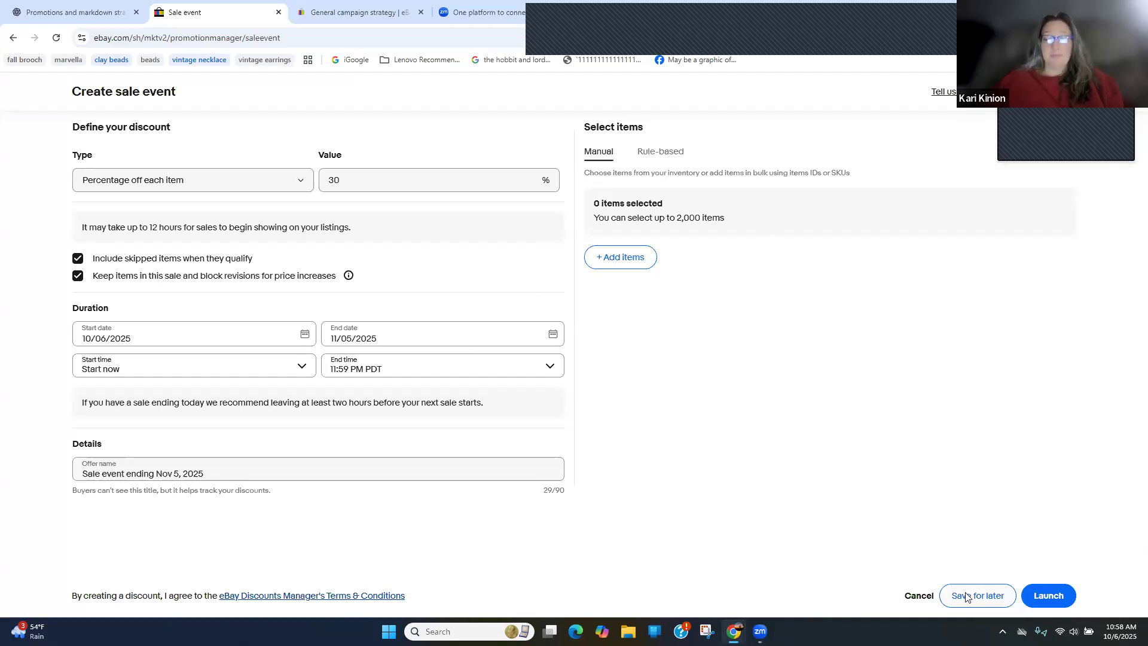
left_click(919, 596)
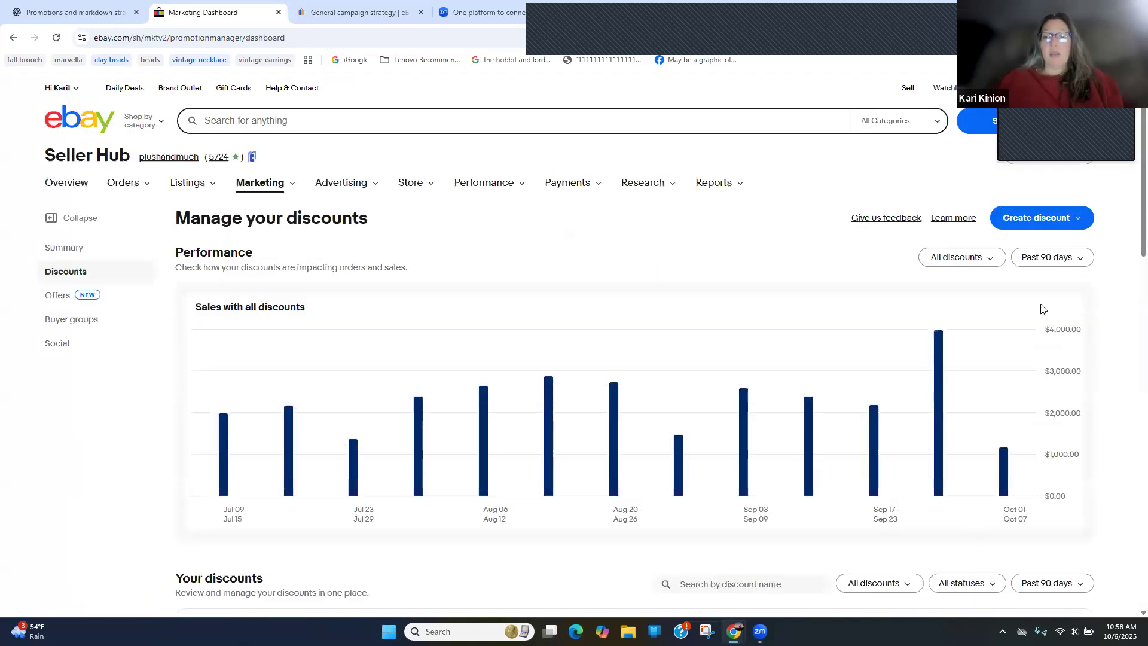
Start a new shipping discount and set its requirement to a minimum purchase amount of $50
left_click(1024, 218)
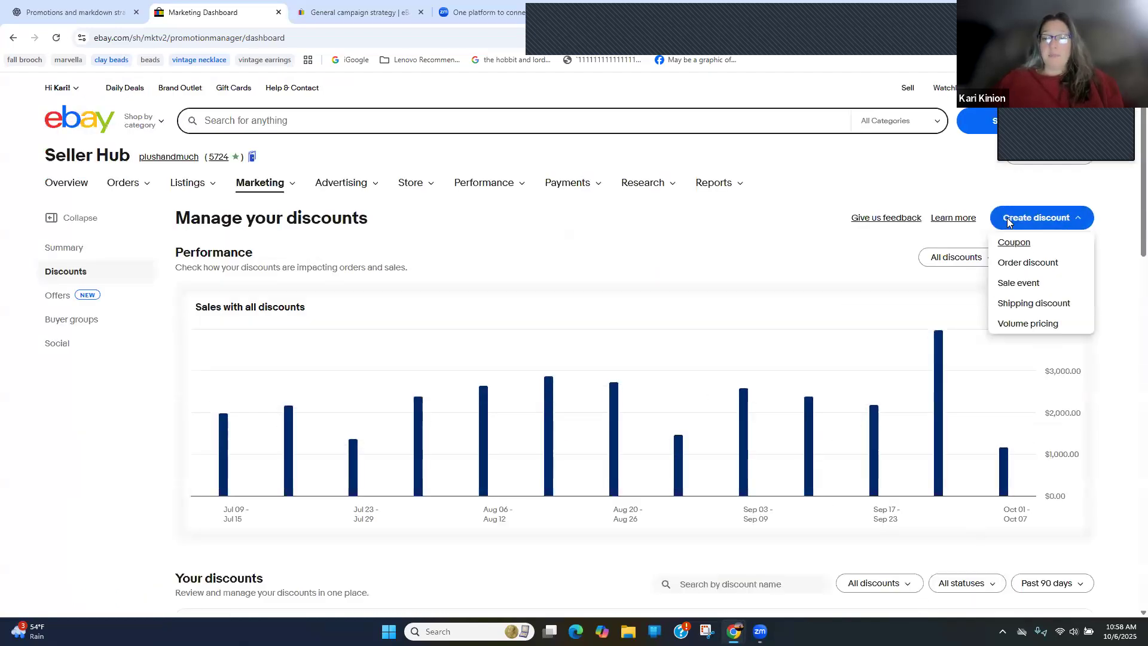
left_click(1035, 303)
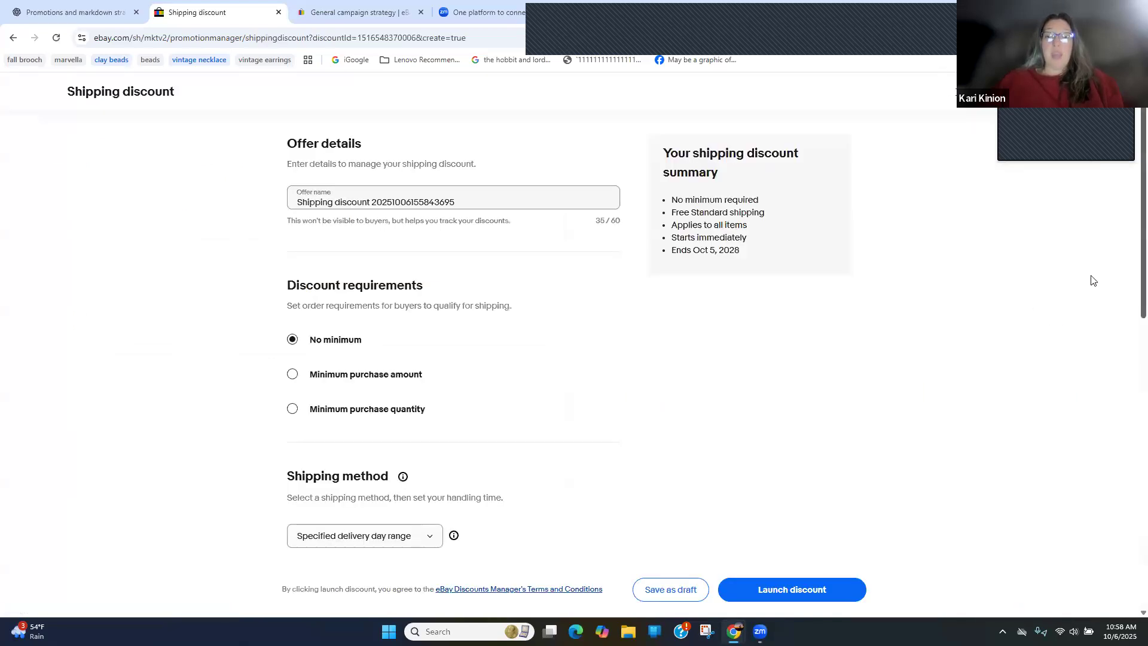
scroll(1131, 296, "down", 2)
scroll(1131, 261, "up", 2)
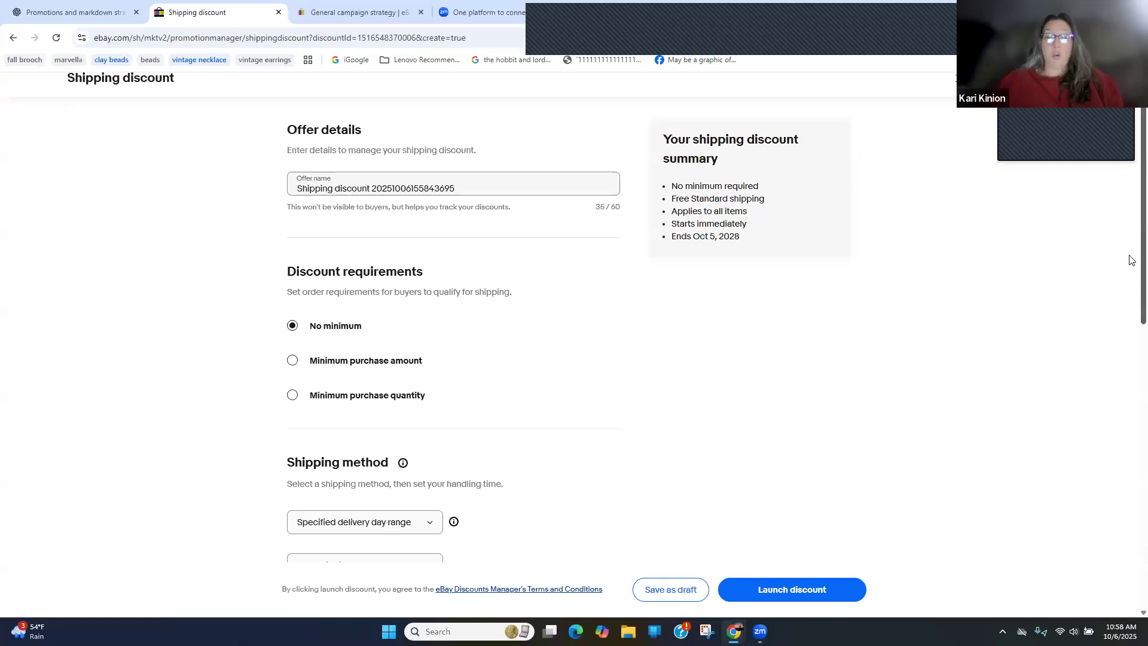
scroll(1132, 218, "down", 3)
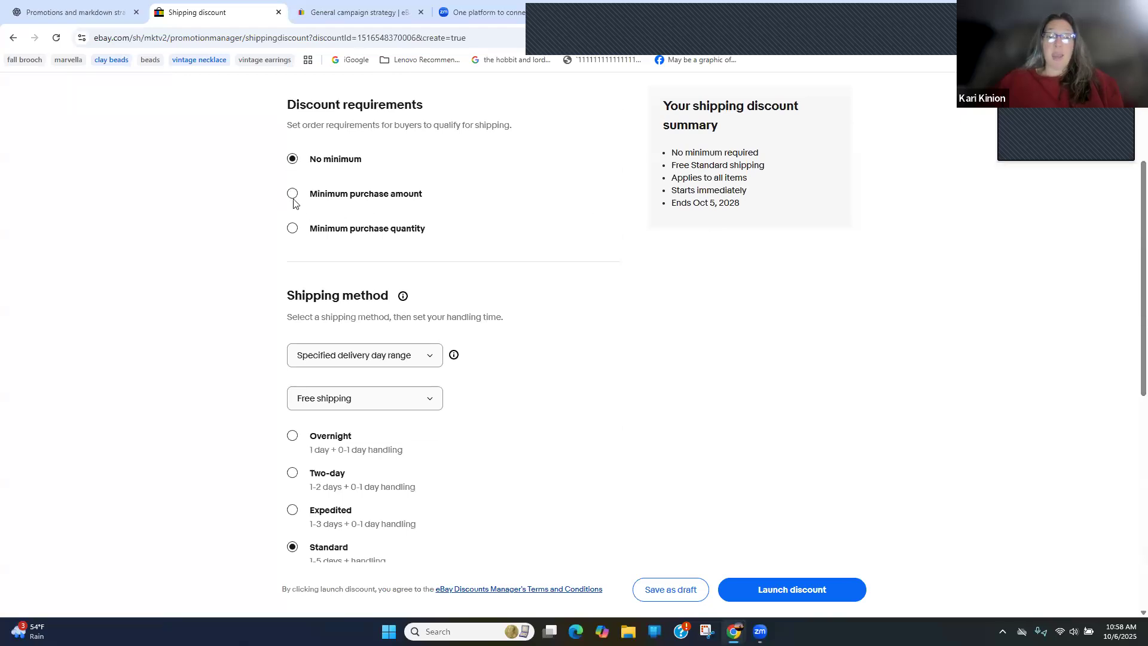
left_click(292, 194)
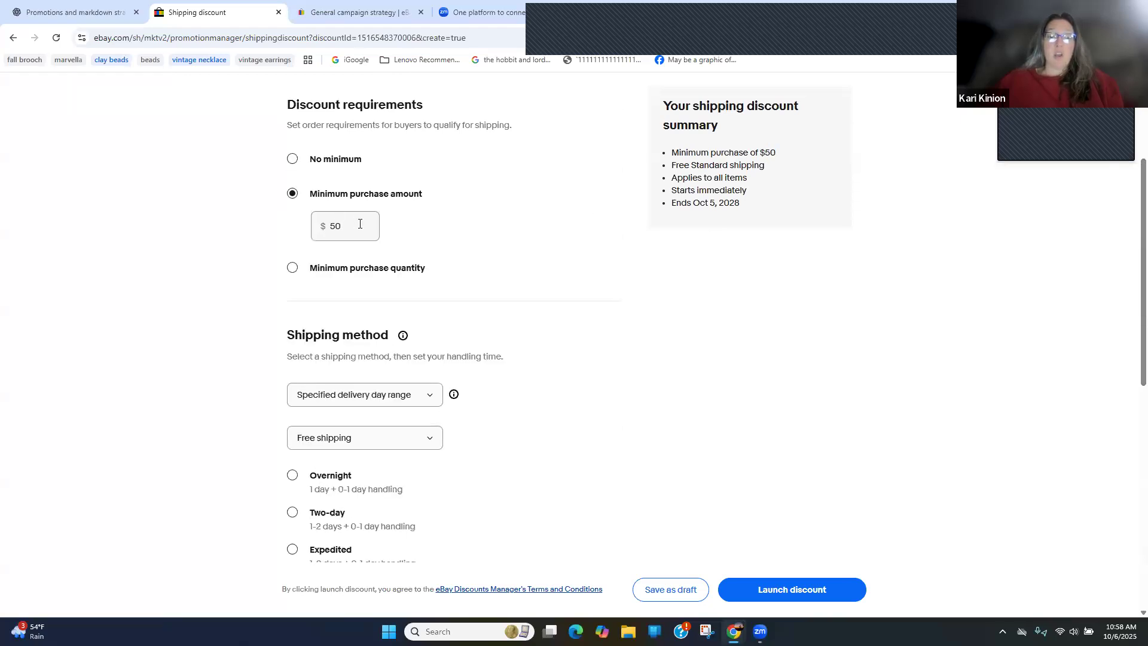
Examine the shipping discount's delivery-range help, shipping methods, item eligibility choices and duration settings
left_click(453, 394)
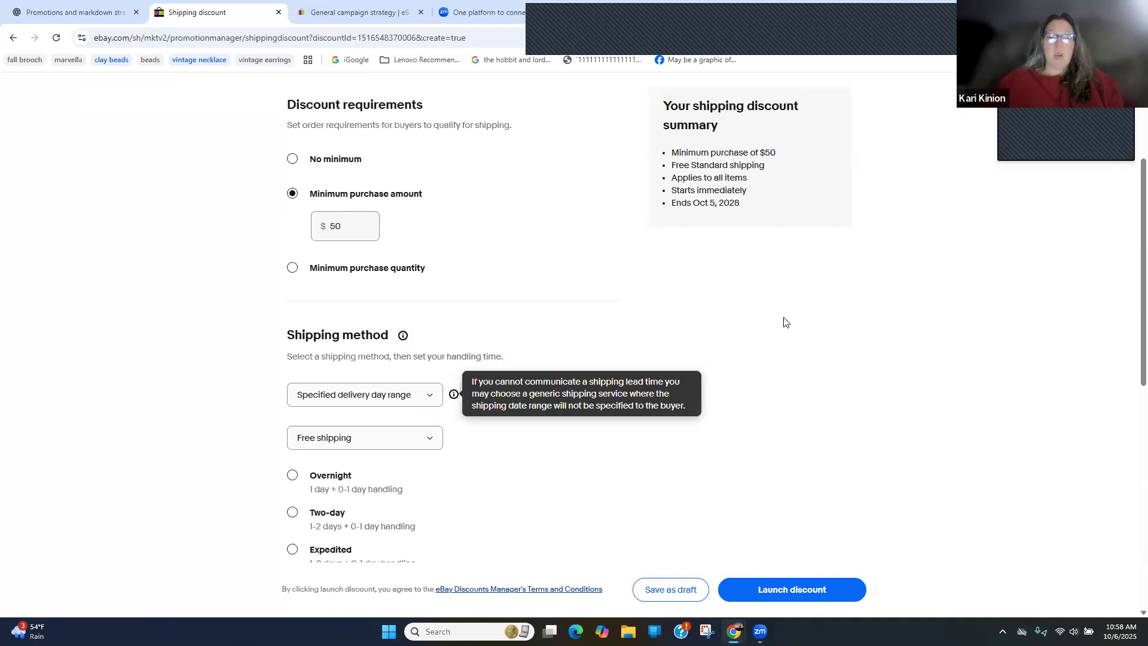
scroll(1128, 378, "down", 3)
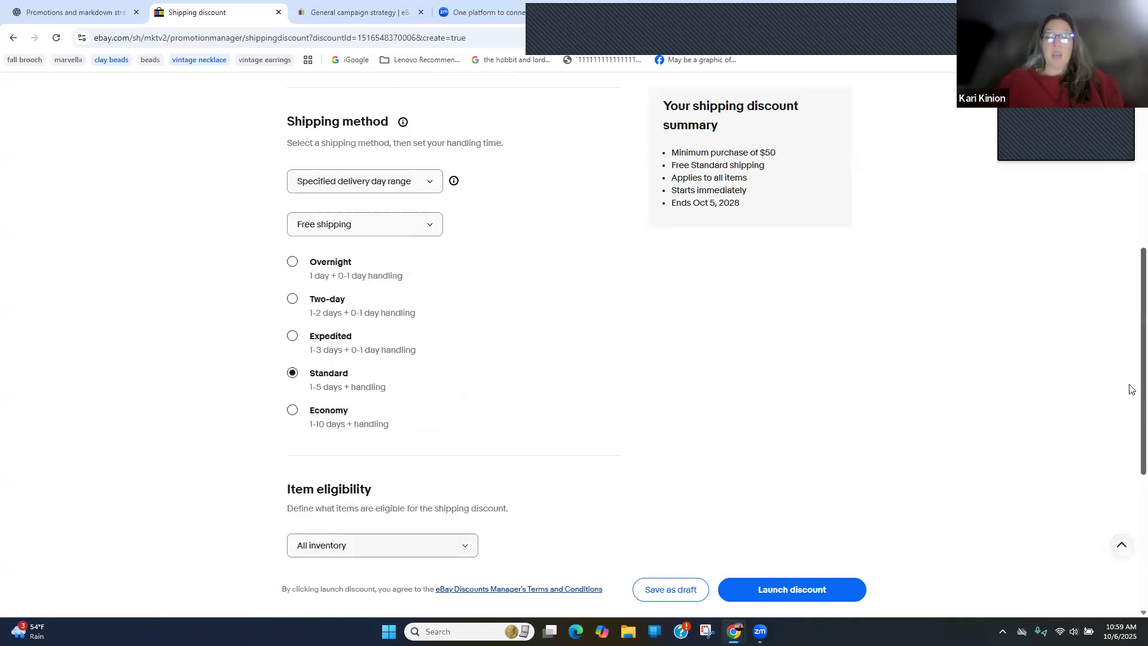
scroll(1130, 389, "down", 4)
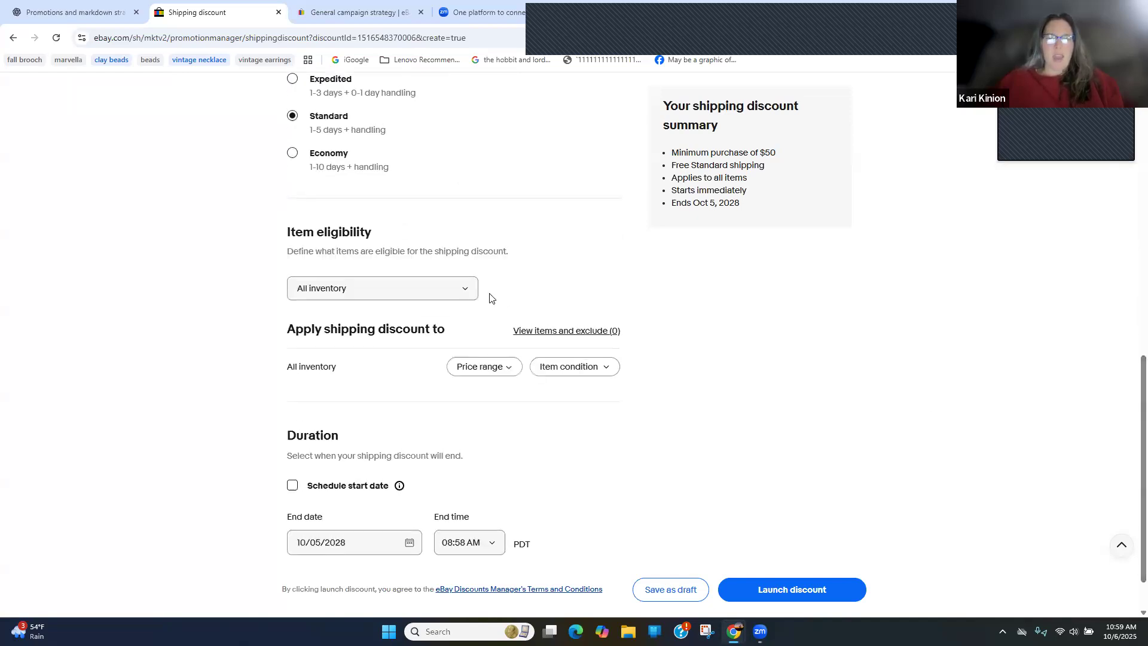
left_click(457, 294)
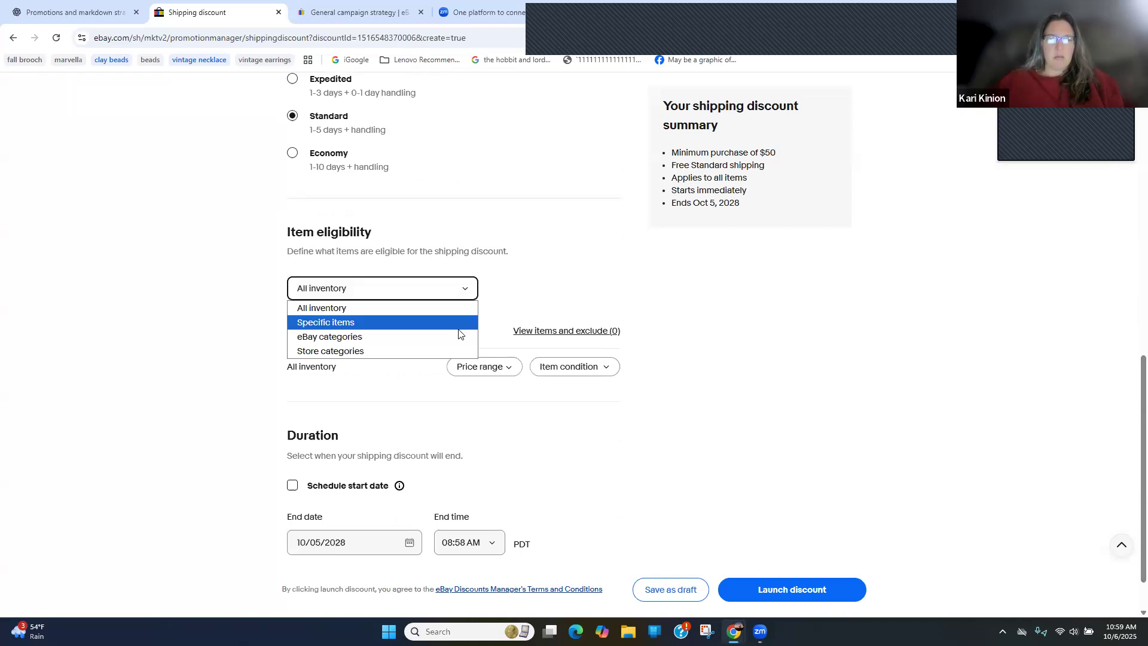
left_click(538, 315)
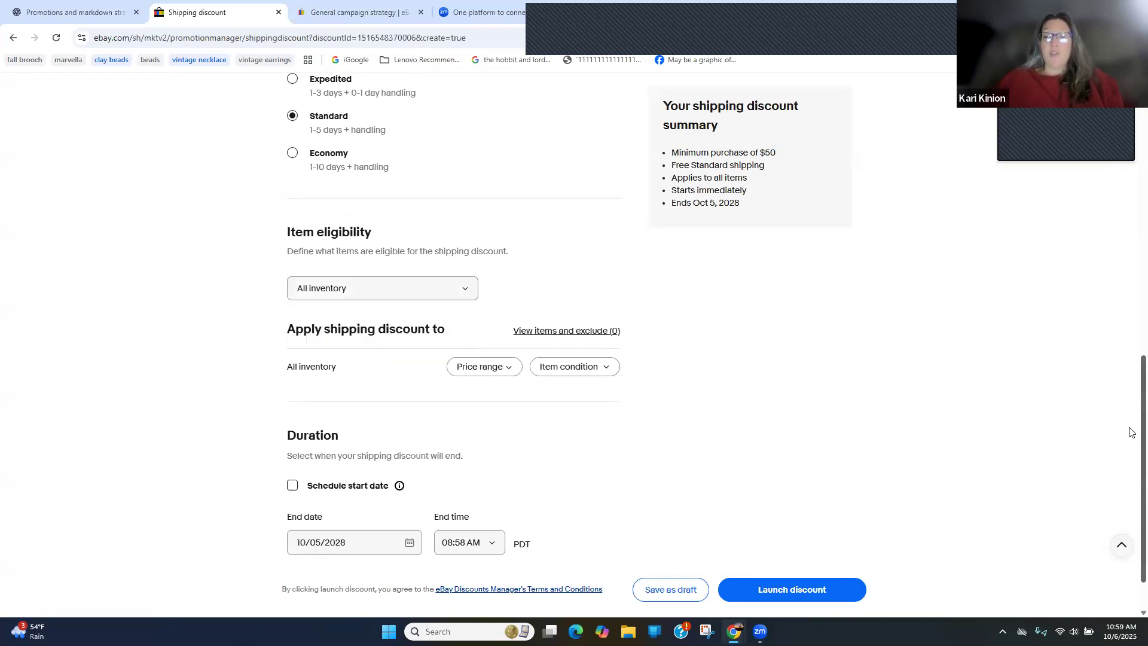
scroll(1131, 262, "up", 1)
scroll(1131, 257, "up", 6)
scroll(1129, 249, "up", 4)
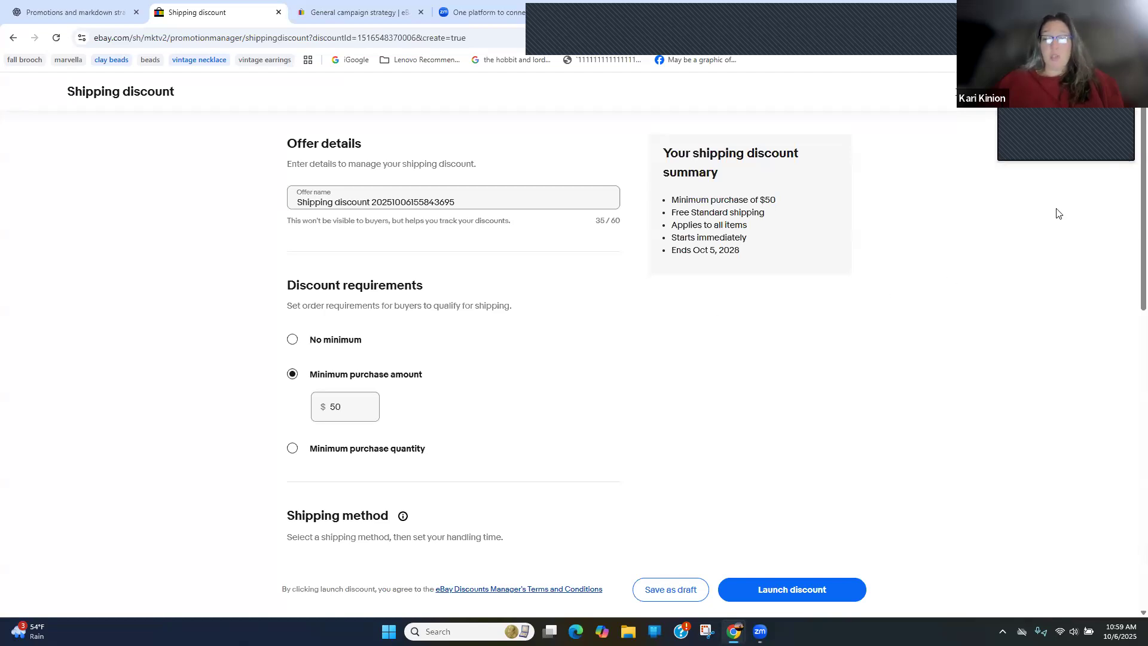
scroll(1132, 206, "down", 1)
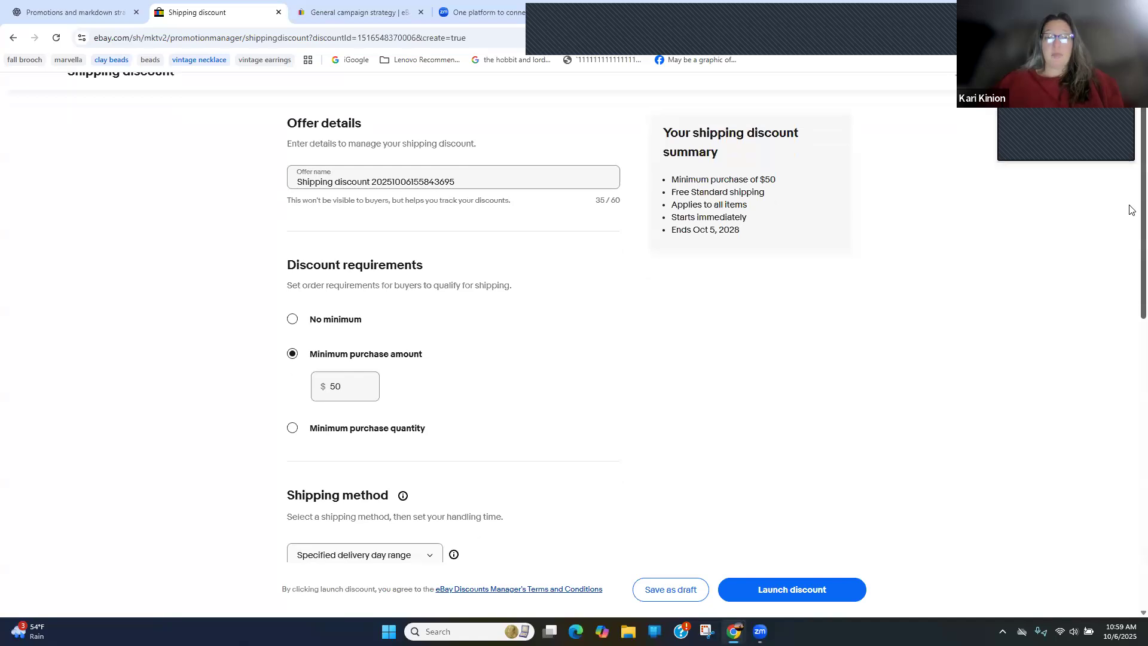
scroll(1133, 183, "up", 1)
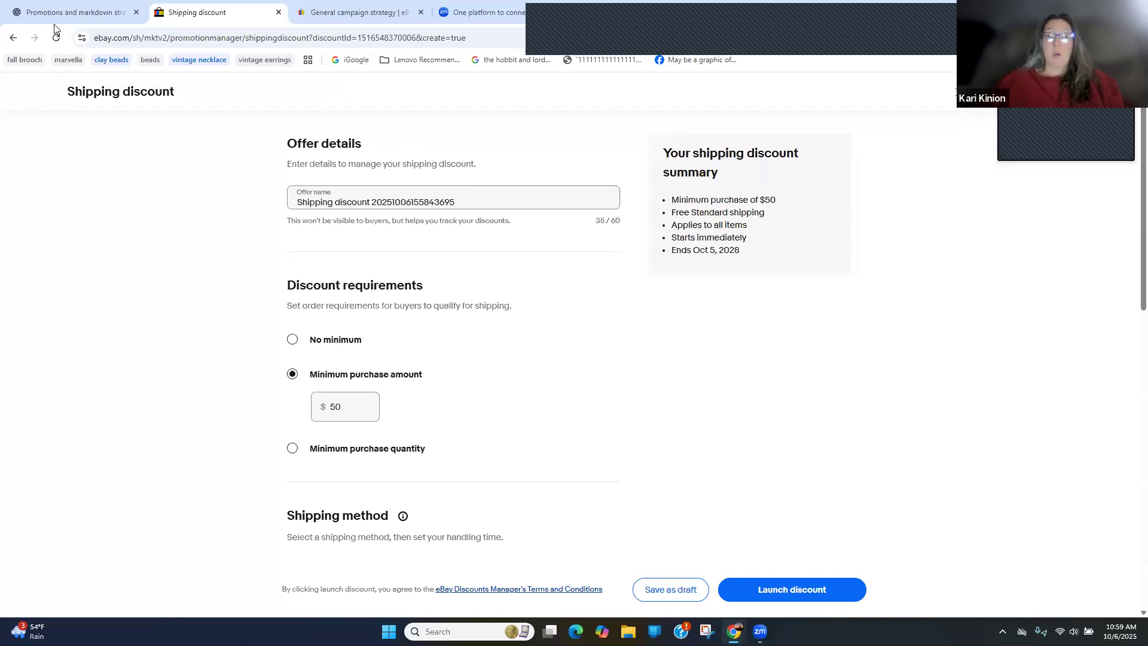
Return to the Discounts page without launching the shipping discount, and view the new volume pricing form before cancelling it
left_click(219, 12)
left_click(13, 38)
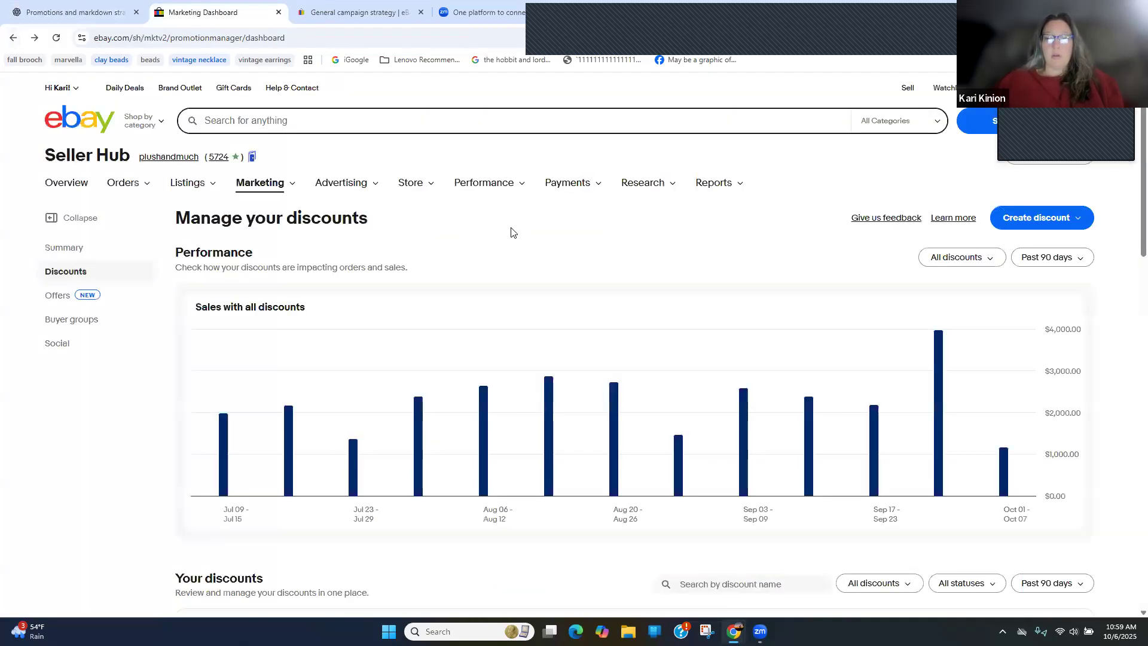
left_click(1019, 219)
left_click(1043, 323)
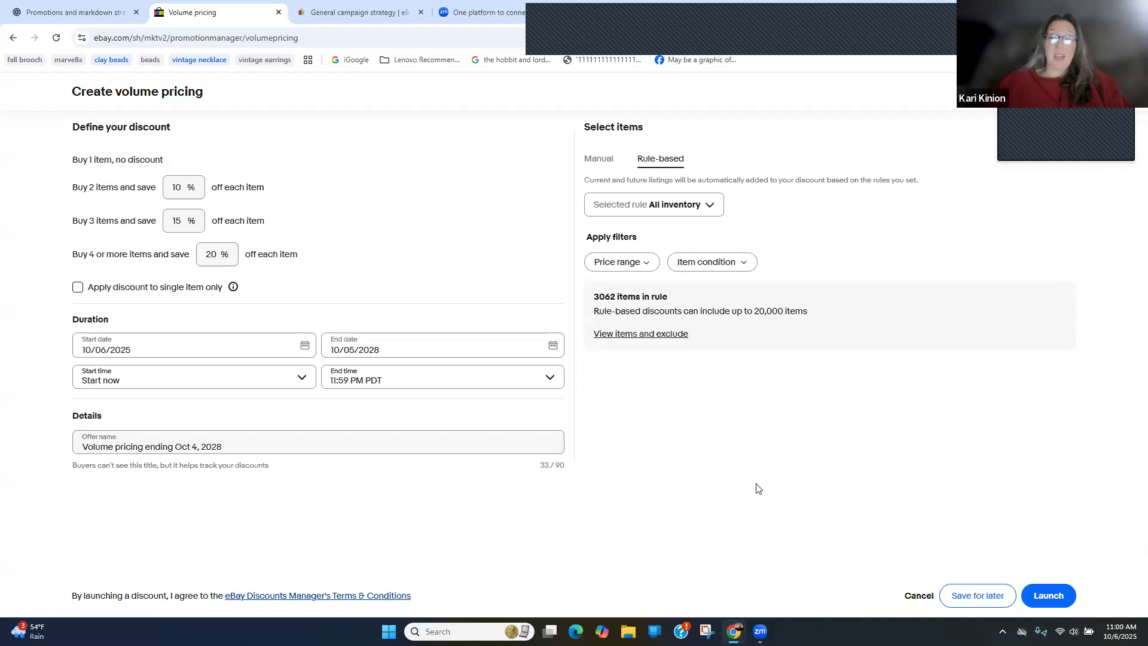
left_click(919, 596)
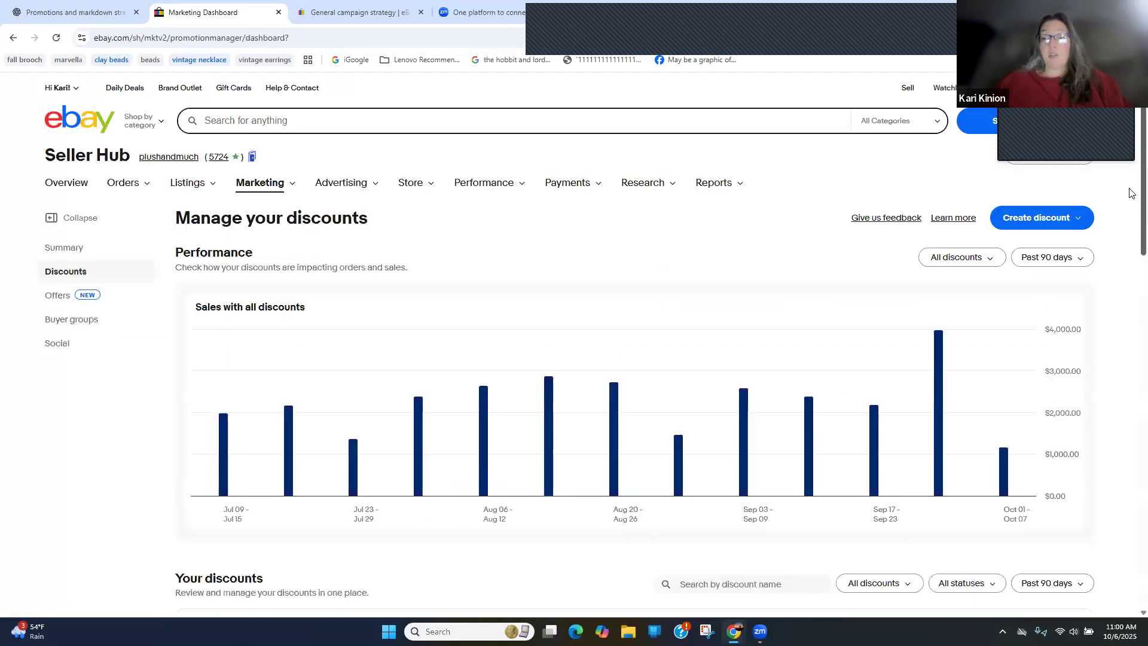
Open the active listings and examine the marked-down prices and custom labels (SKU) of the first items
scroll(1131, 197, "down", 1)
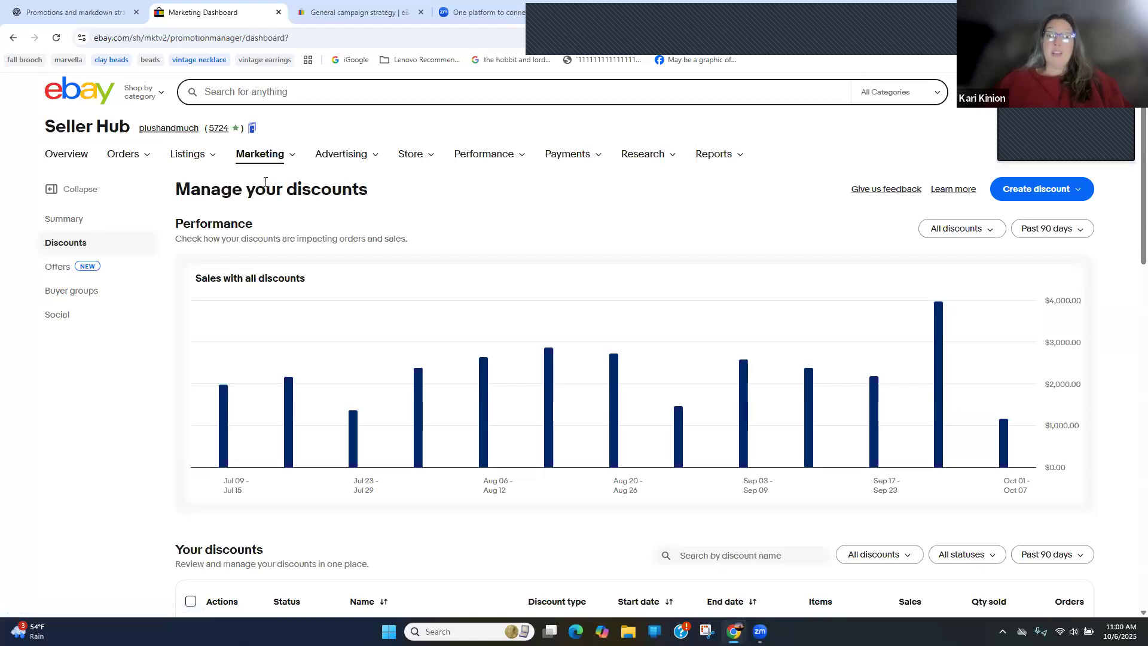
mouse_move(189, 157)
left_click(204, 239)
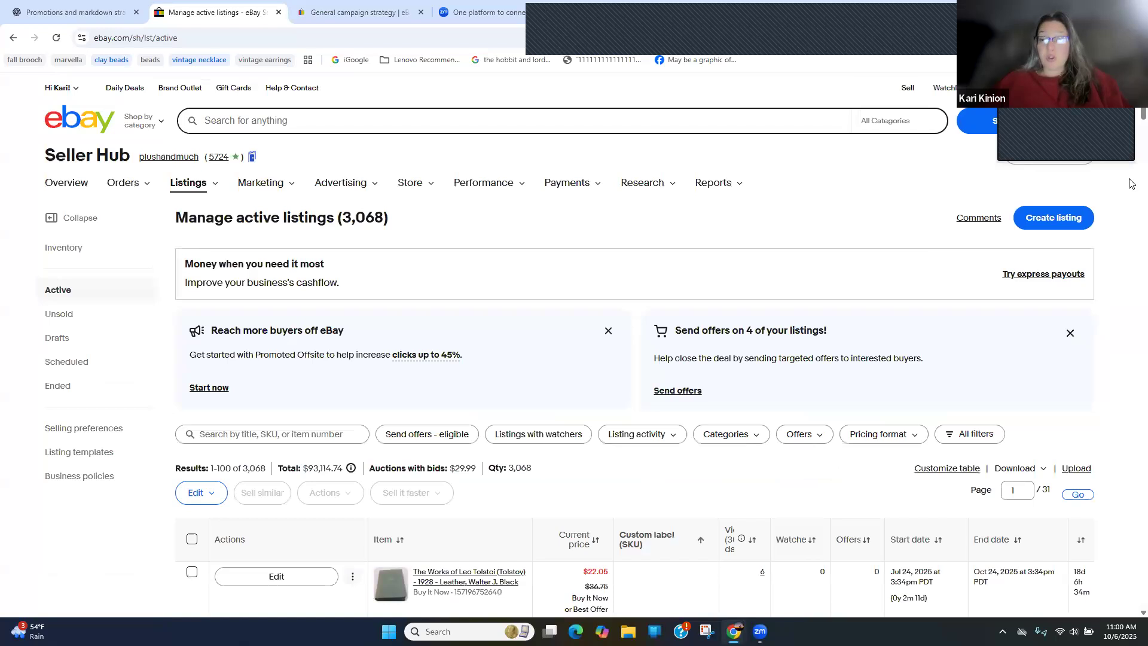
scroll(1131, 120, "down", 3)
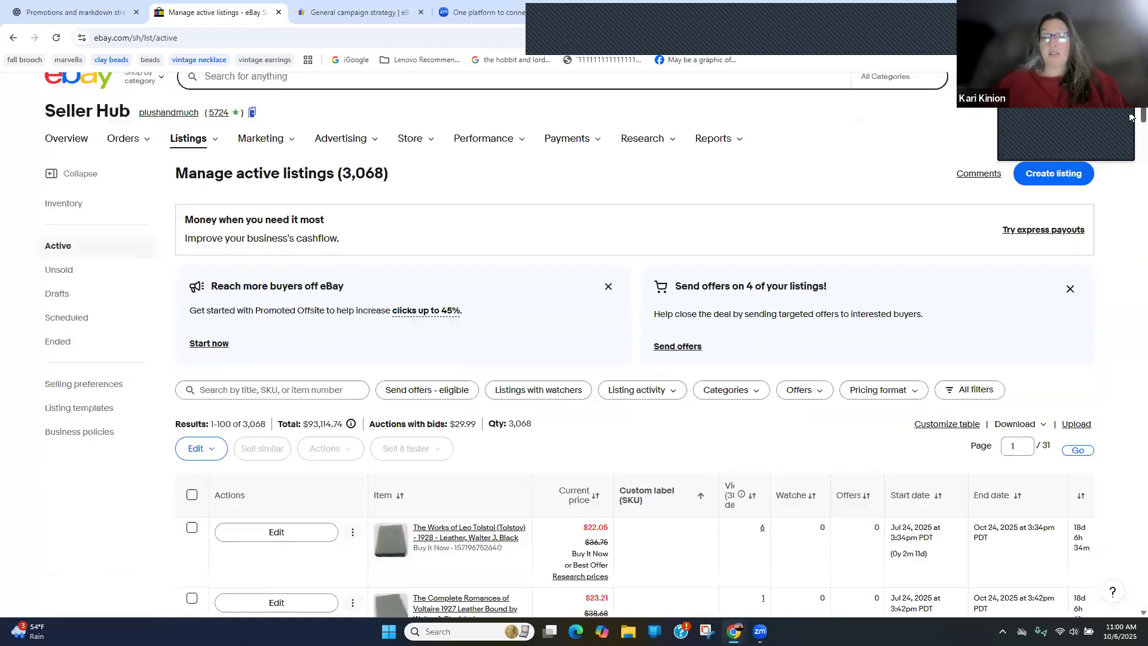
scroll(1128, 126, "down", 2)
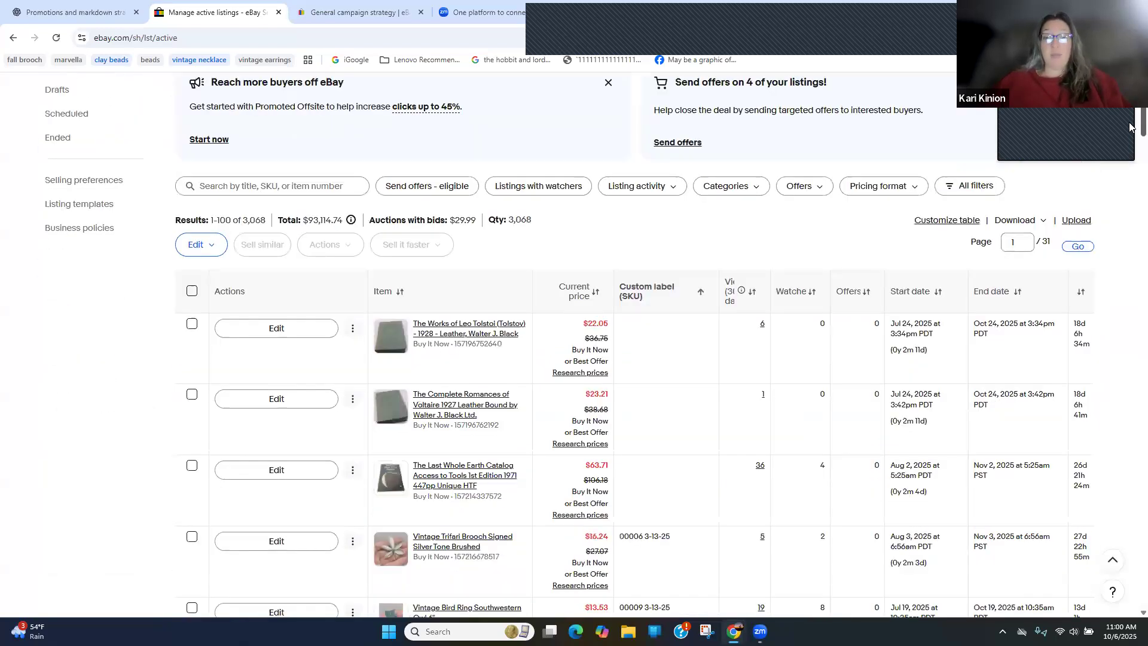
scroll(1130, 126, "down", 6)
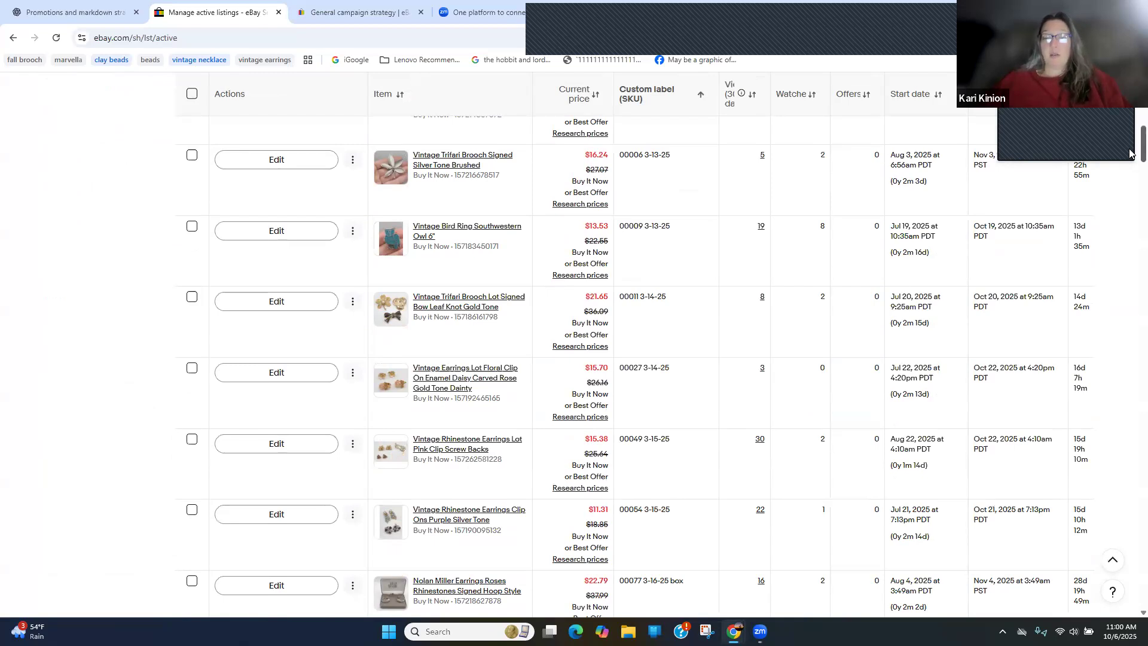
scroll(1130, 152, "up", 3)
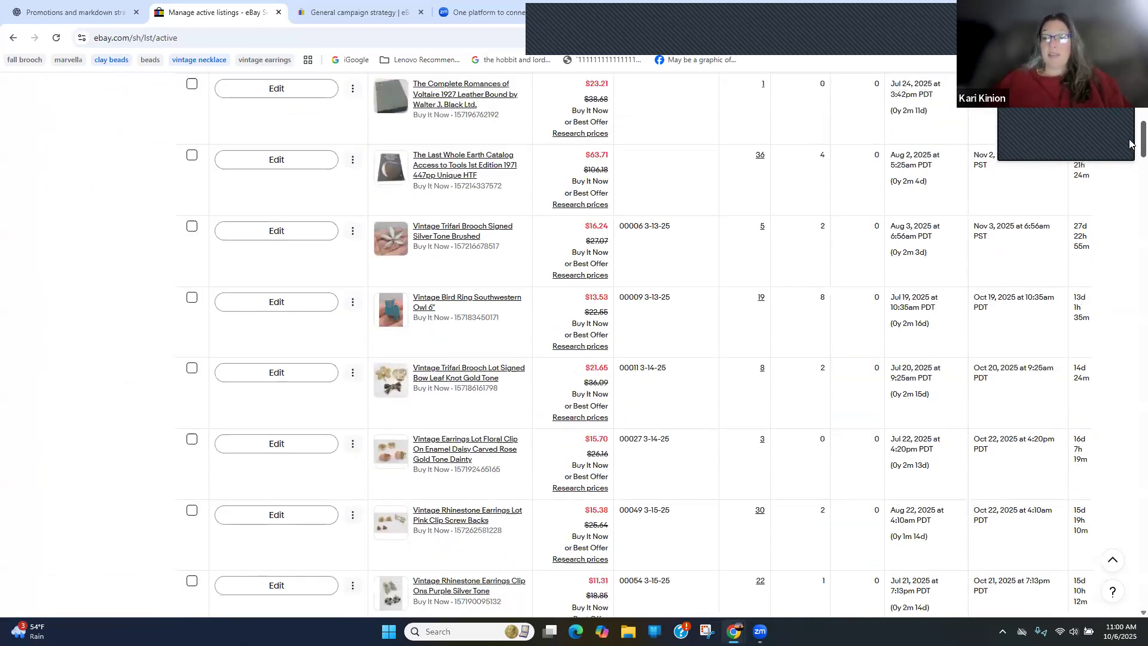
scroll(1130, 144, "up", 2)
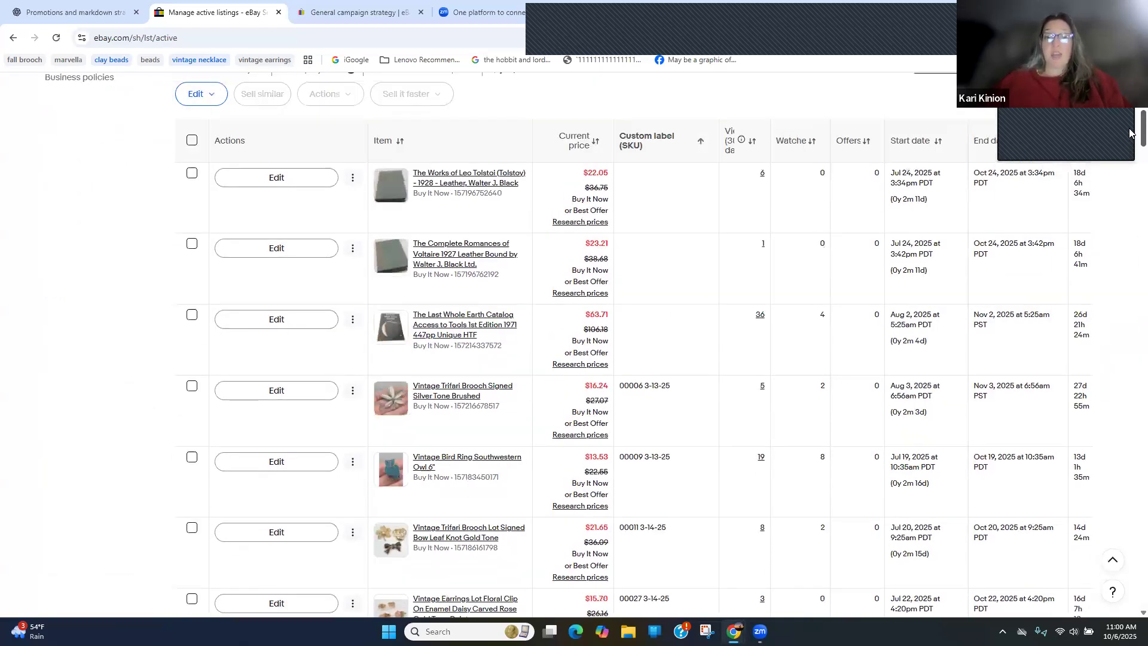
scroll(1130, 143, "down", 5)
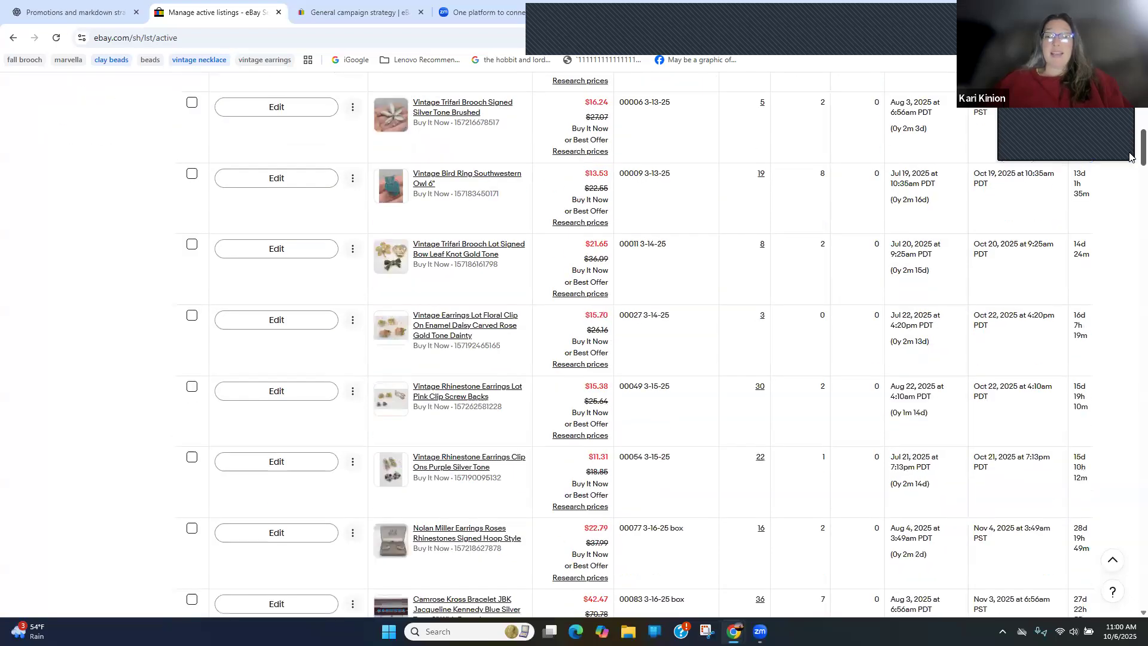
scroll(1129, 153, "up", 2)
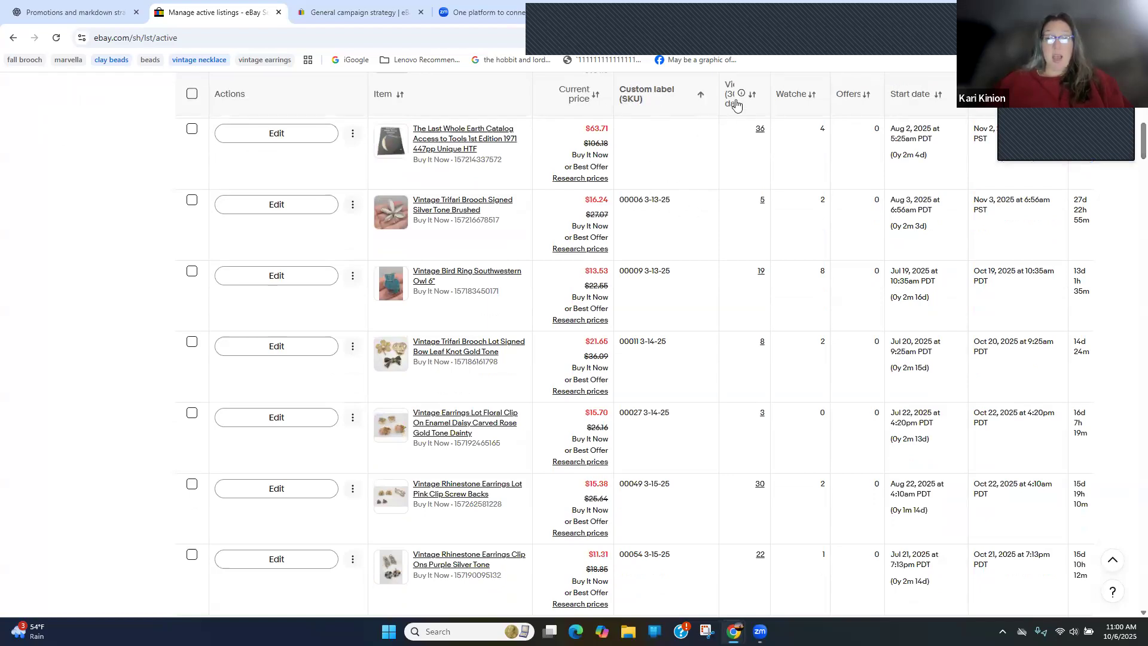
Sort the active listings by custom label (SKU) in descending order to view the newest, and return them to ascending order
left_click(688, 98)
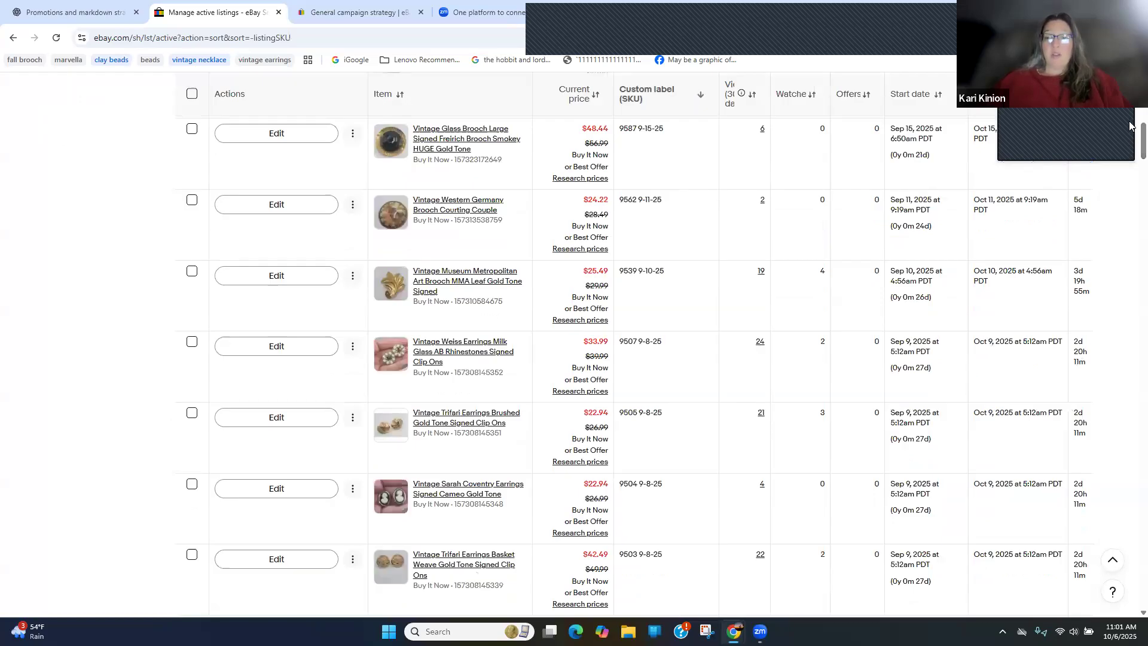
left_click_drag(1129, 122, 1130, 213)
scroll(1130, 218, "down", 15)
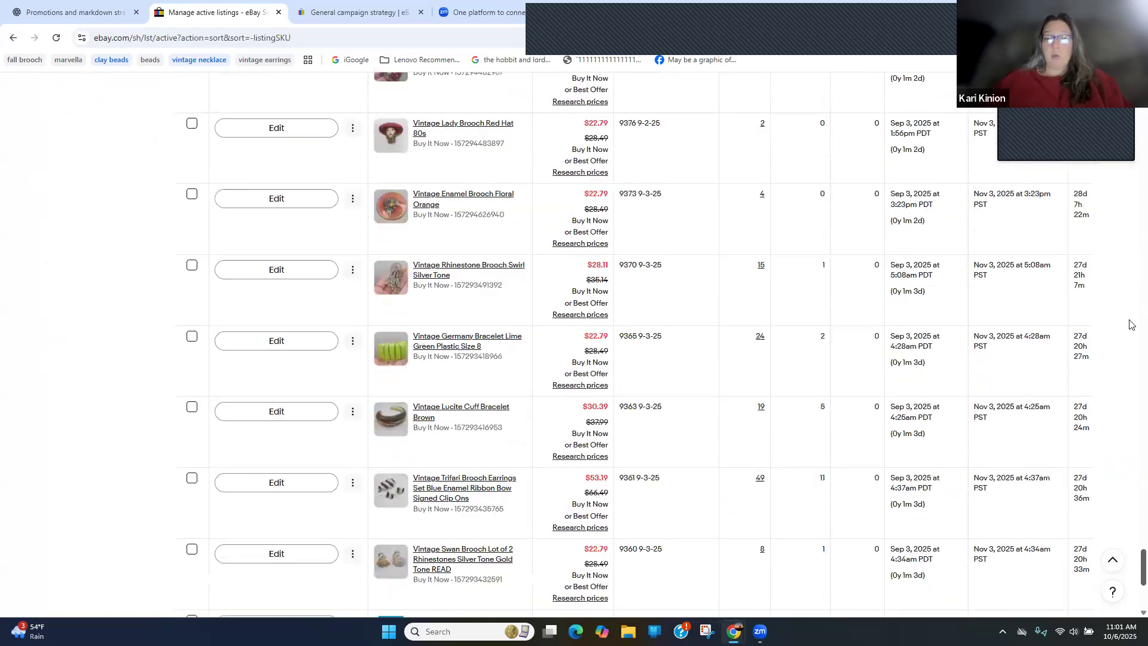
scroll(1129, 166, "up", 20)
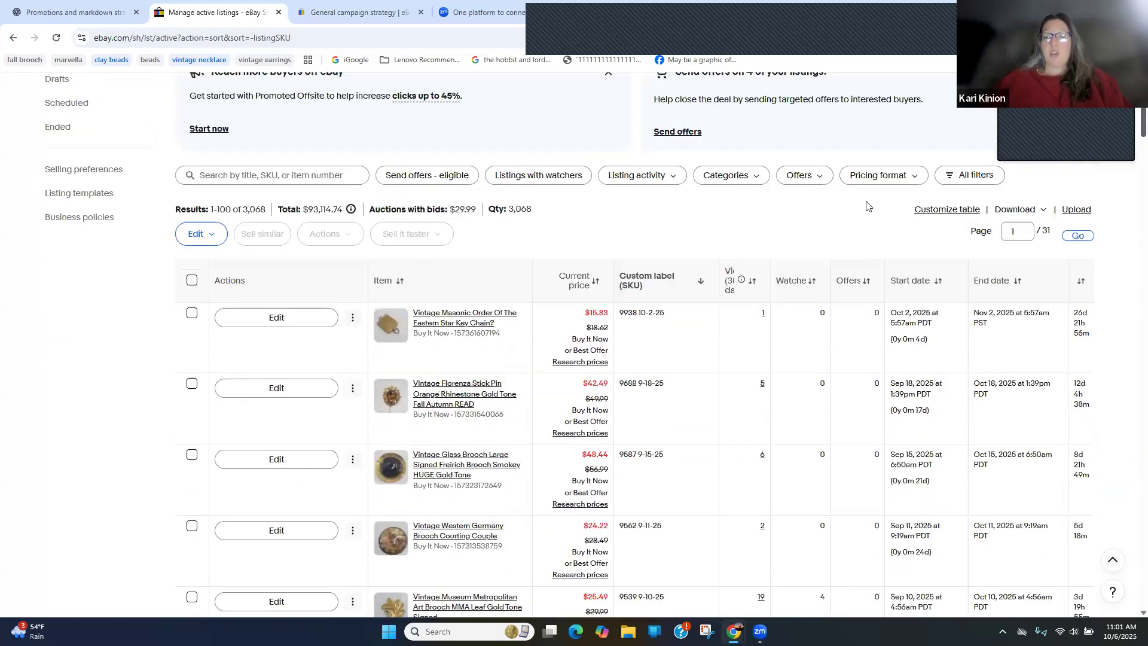
left_click(673, 285)
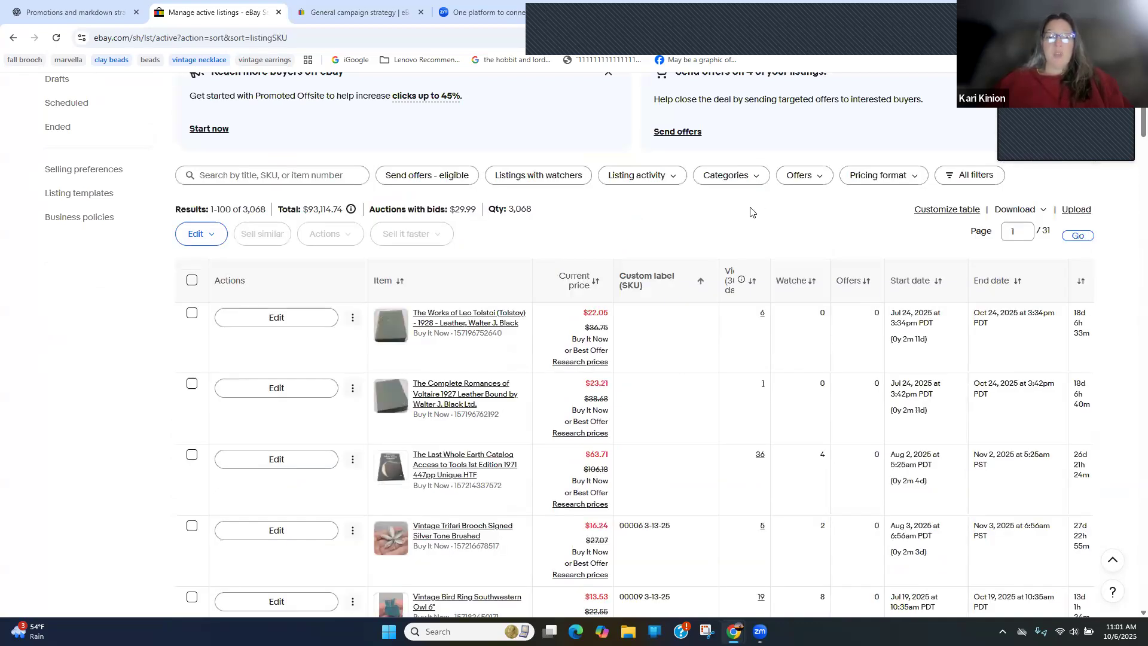
Select all listings on the page, view the discount types they can be added to, and clear the selection without adding any
left_click(192, 279)
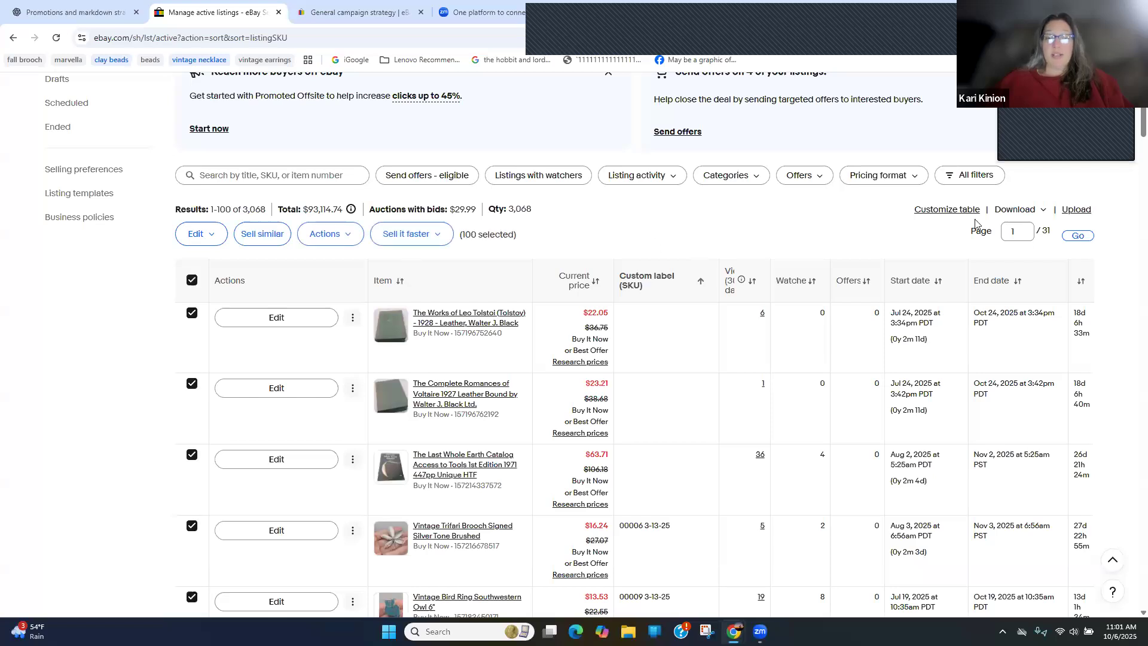
left_click_drag(1129, 125, 657, 147)
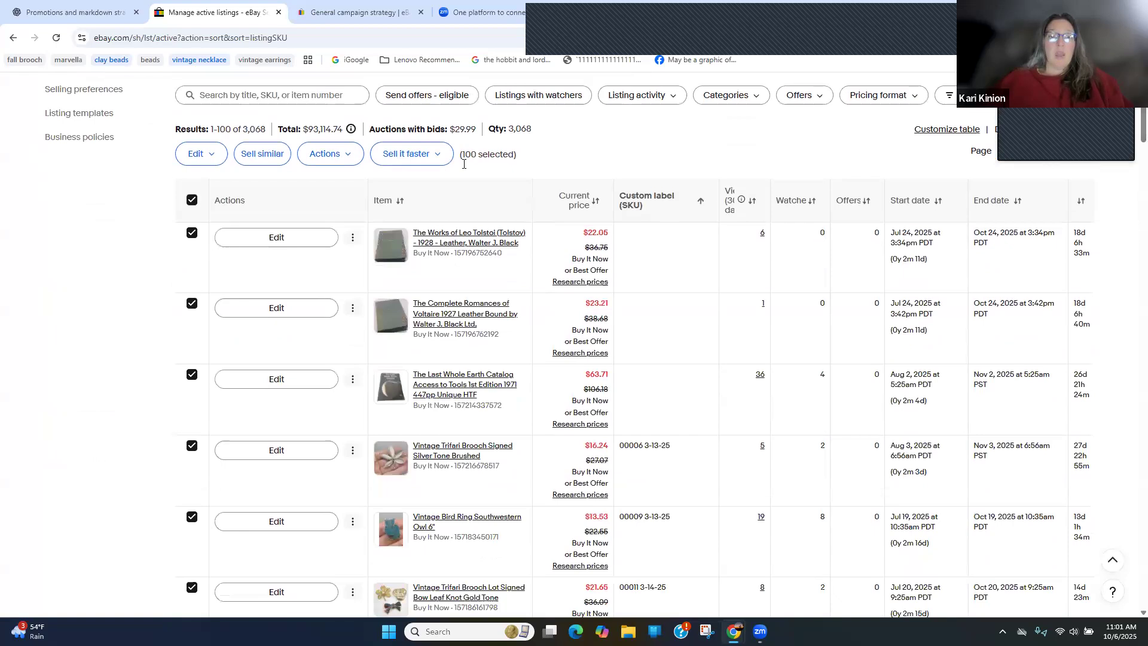
left_click(404, 157)
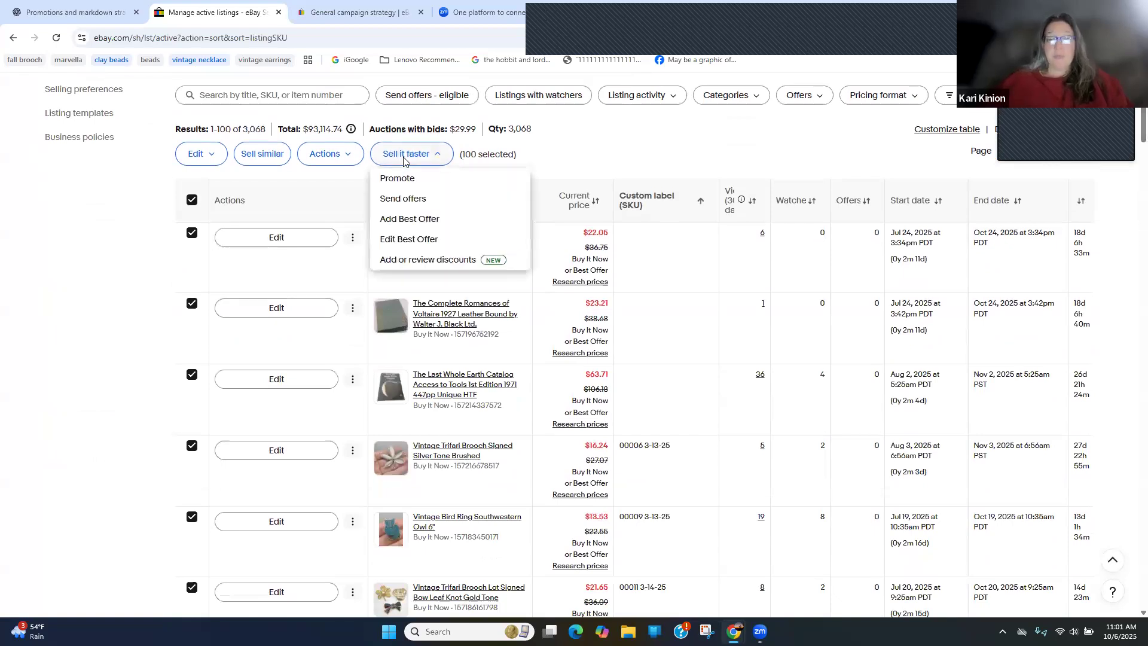
left_click(437, 260)
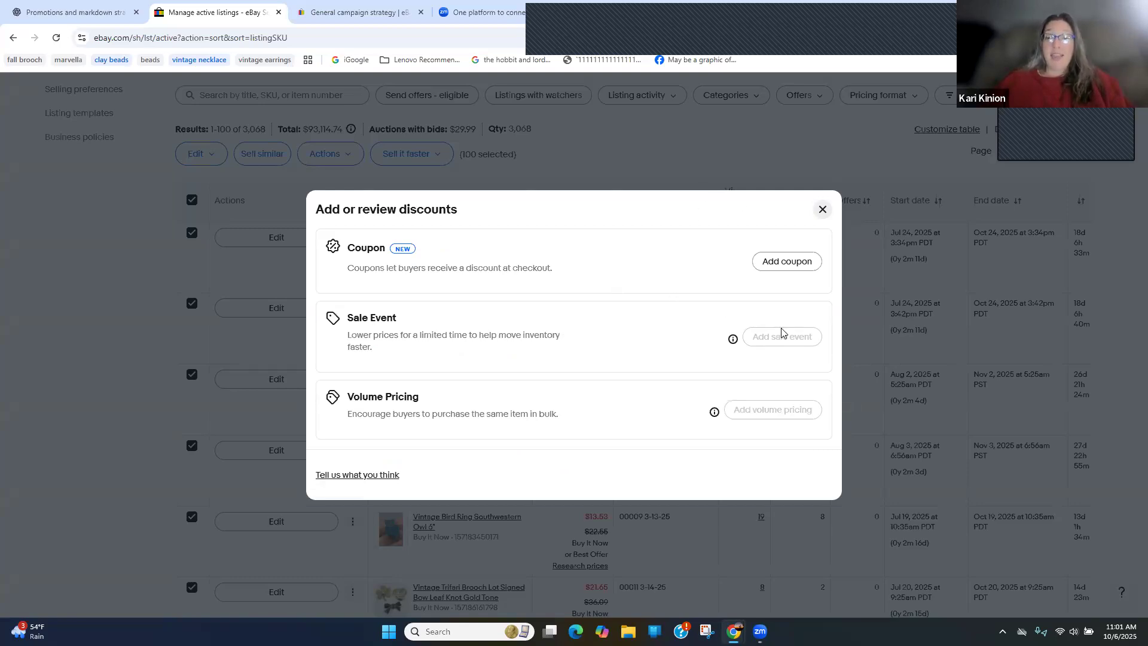
left_click(822, 210)
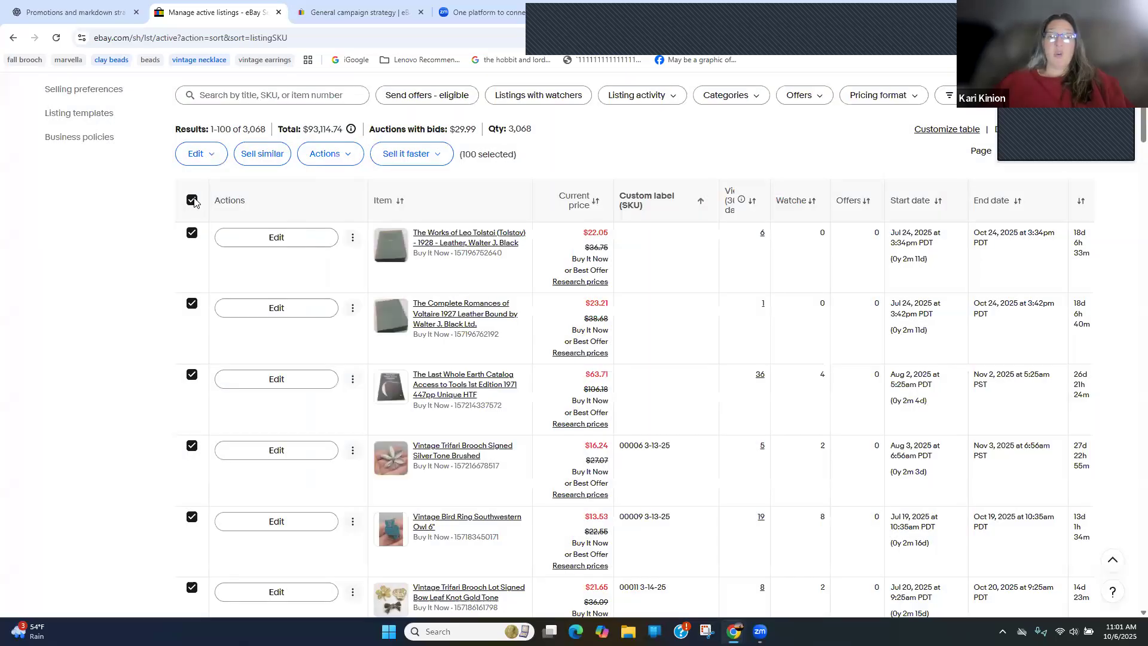
left_click(192, 200)
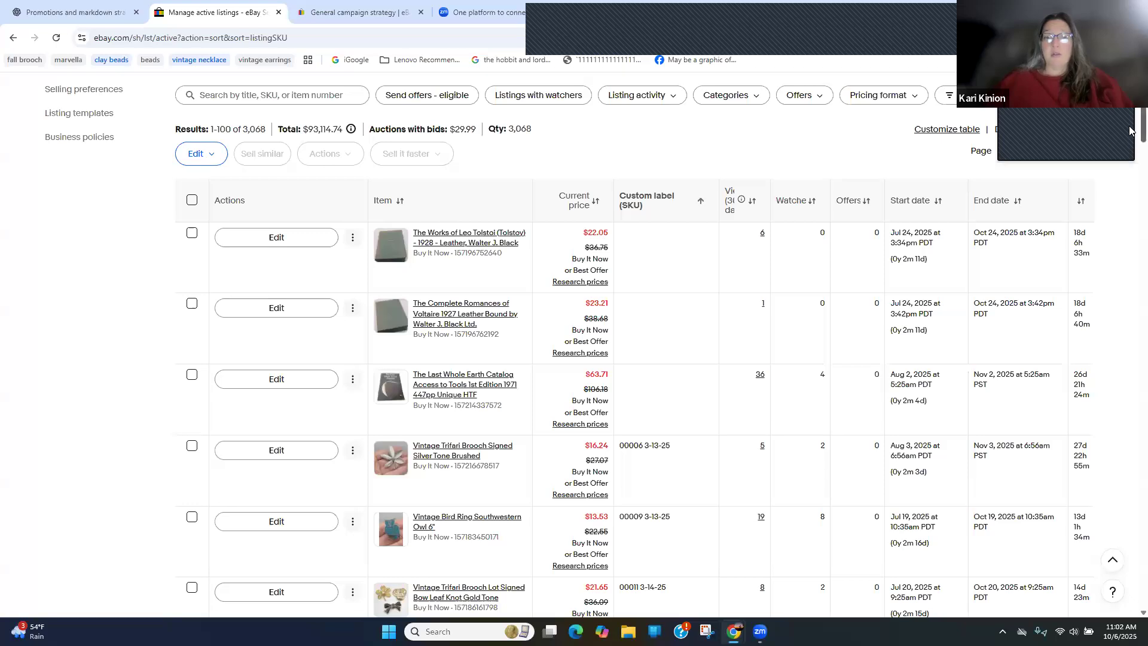
Look further down the active listings, comparing the custom labels (SKU) and start dates of the older items
scroll(1130, 129, "up", 4)
scroll(1130, 125, "down", 2)
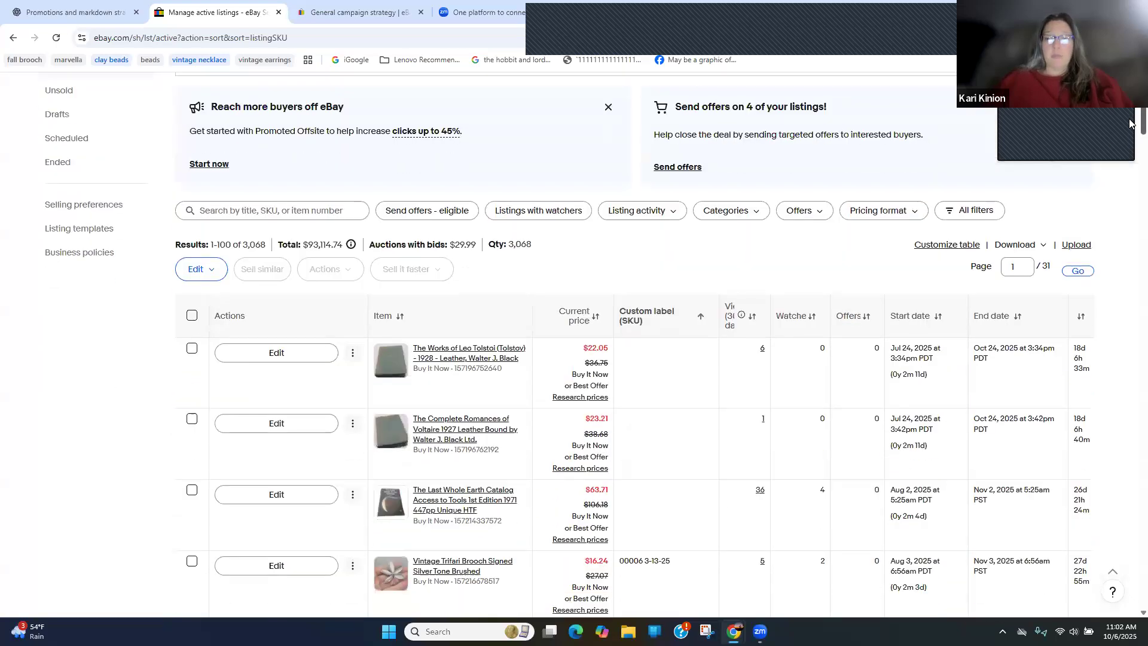
scroll(1130, 124, "down", 1)
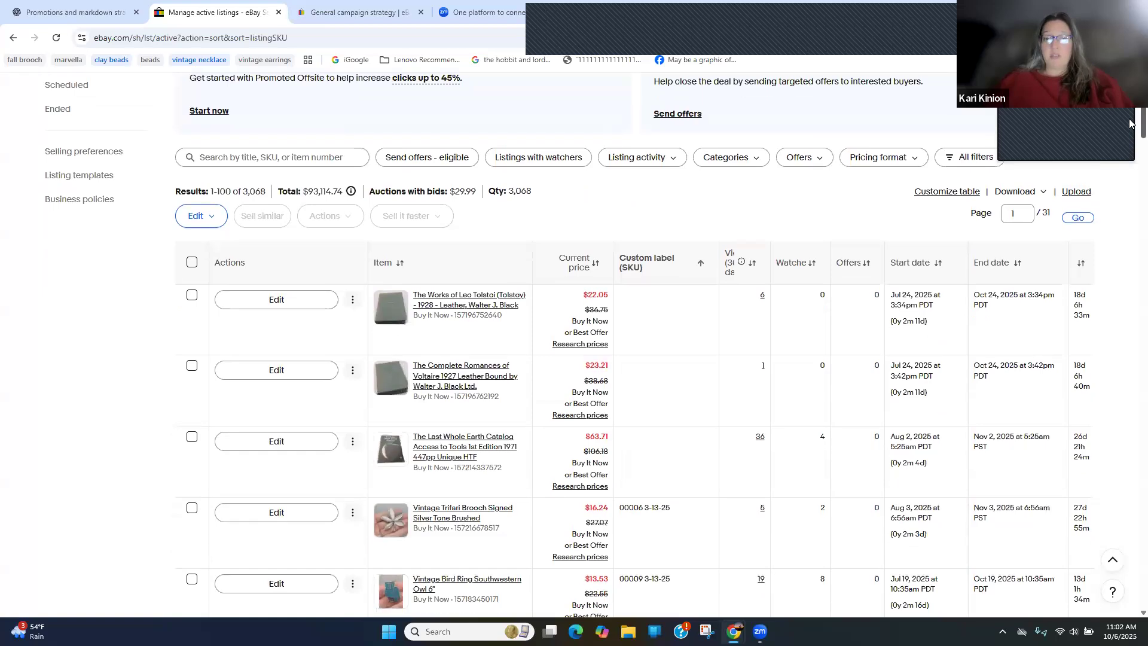
scroll(1130, 150, "down", 8)
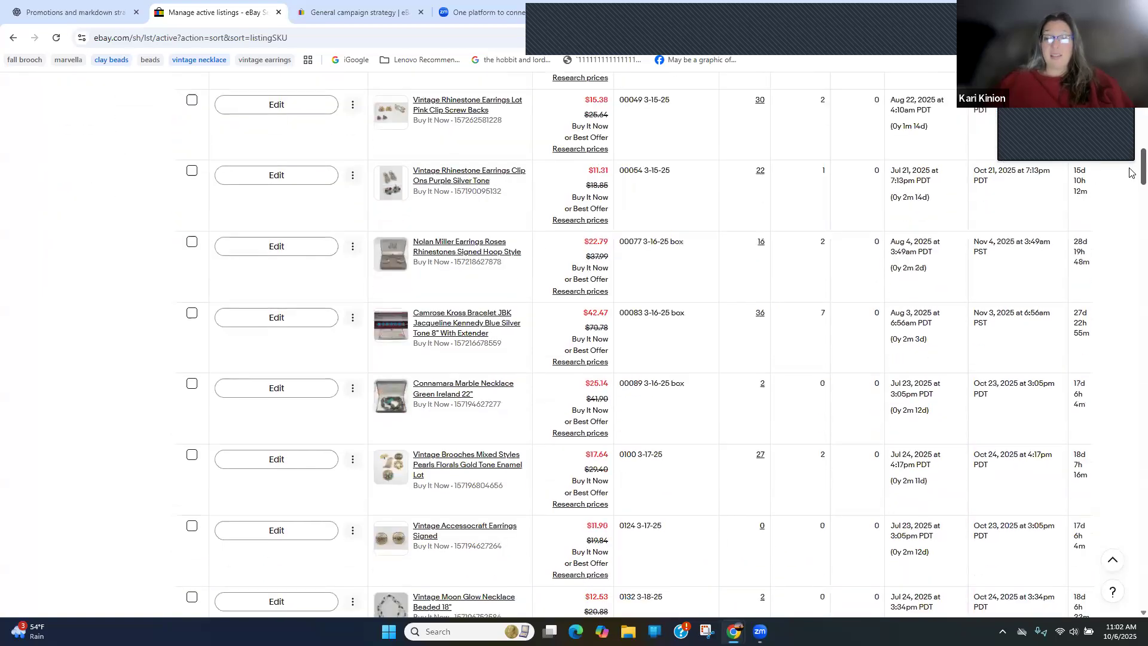
scroll(1130, 179, "down", 2)
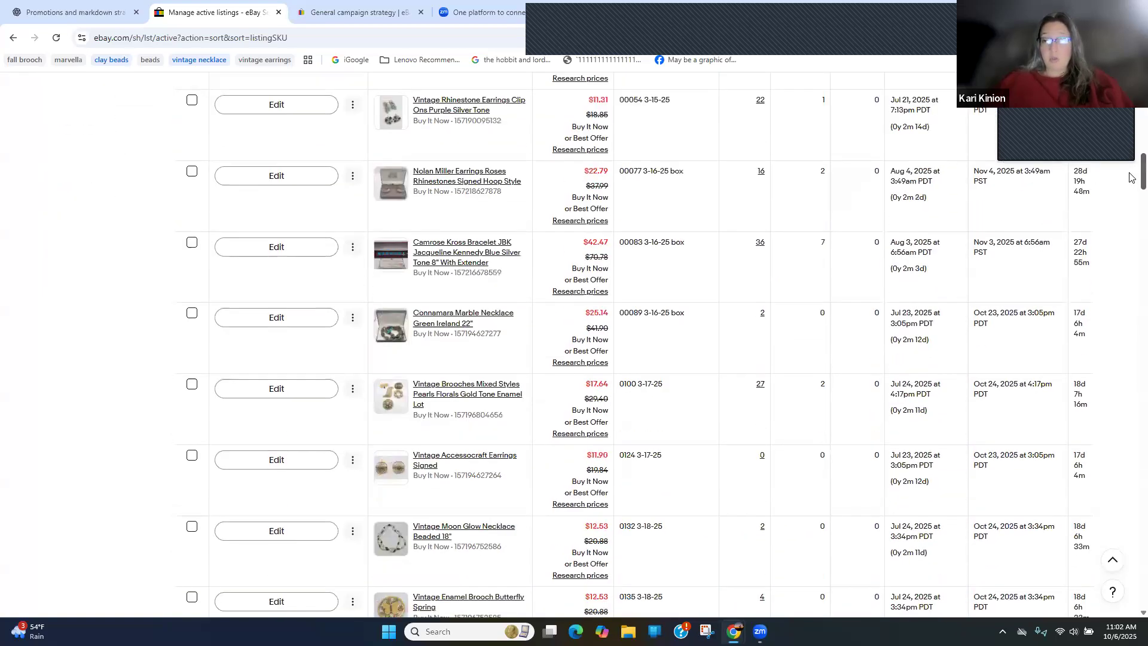
scroll(1130, 188, "down", 15)
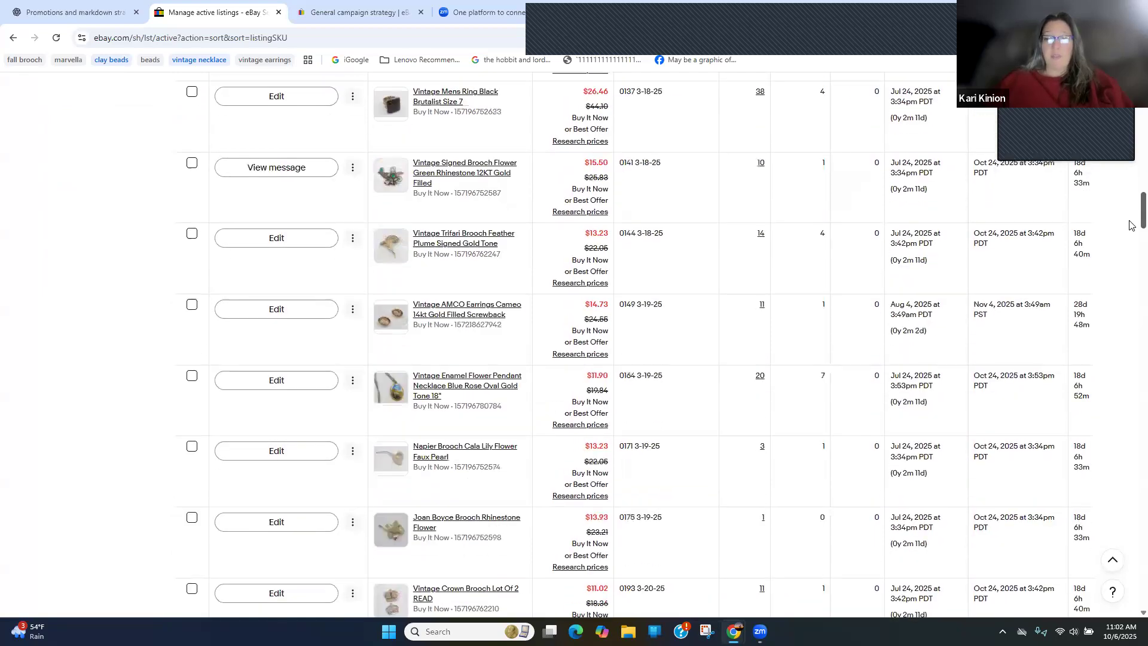
Look through more of the first page of active listings, and go to page 2 of the results
scroll(1130, 269, "down", 8)
scroll(1130, 287, "down", 12)
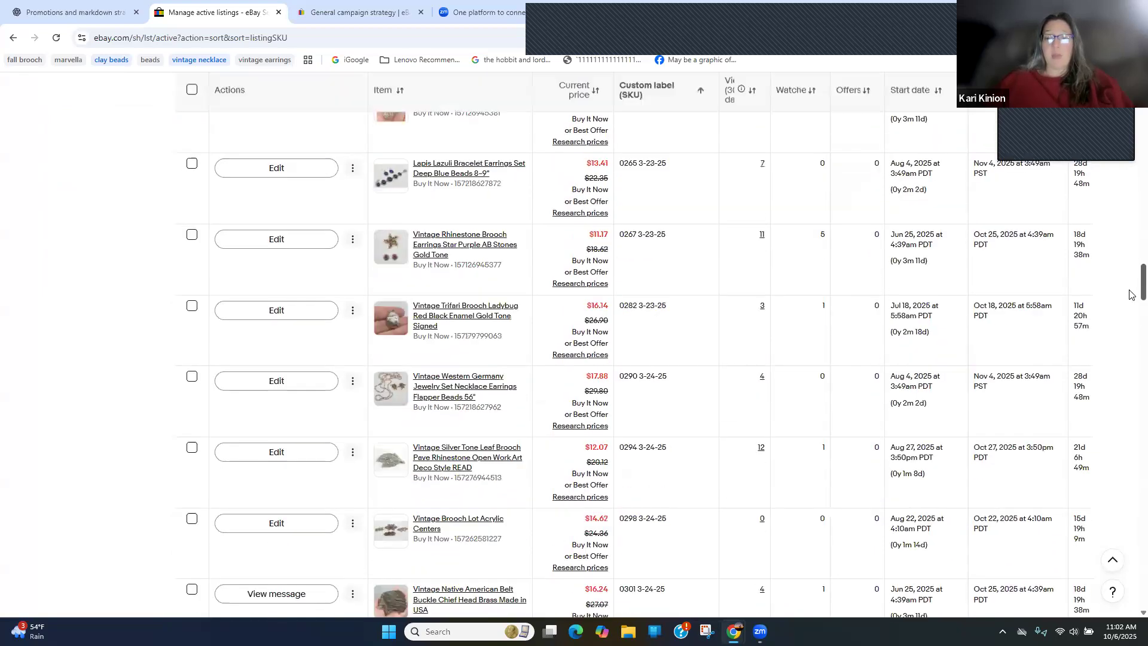
left_click_drag(1129, 325, 1129, 111)
scroll(1032, 229, "down", 4)
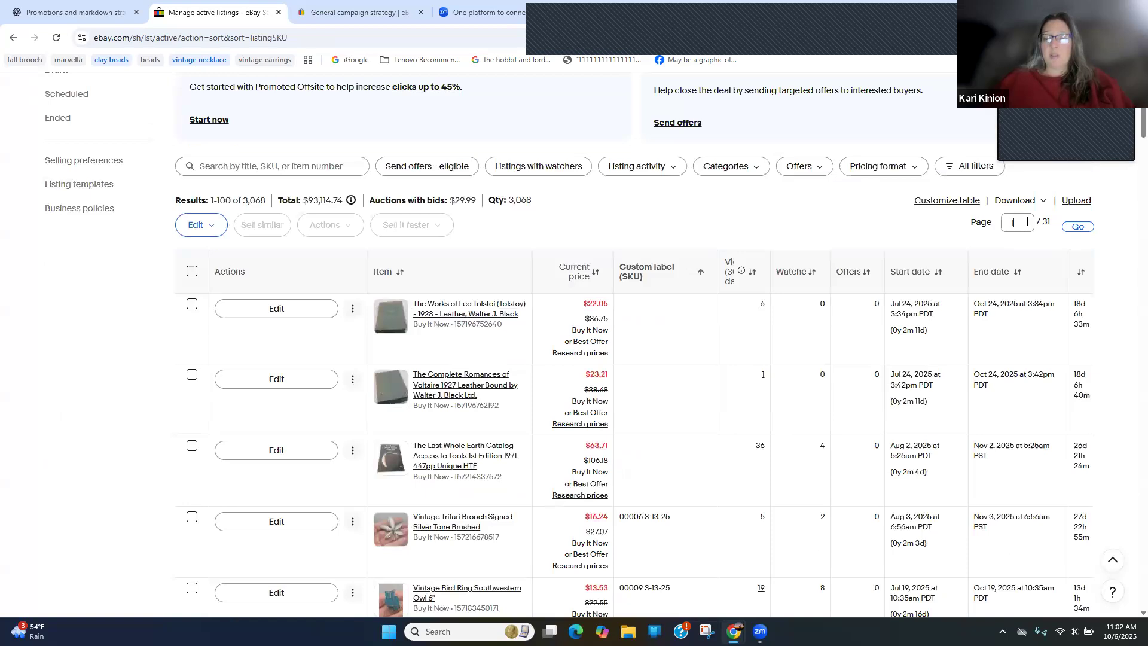
type("2")
key("Return")
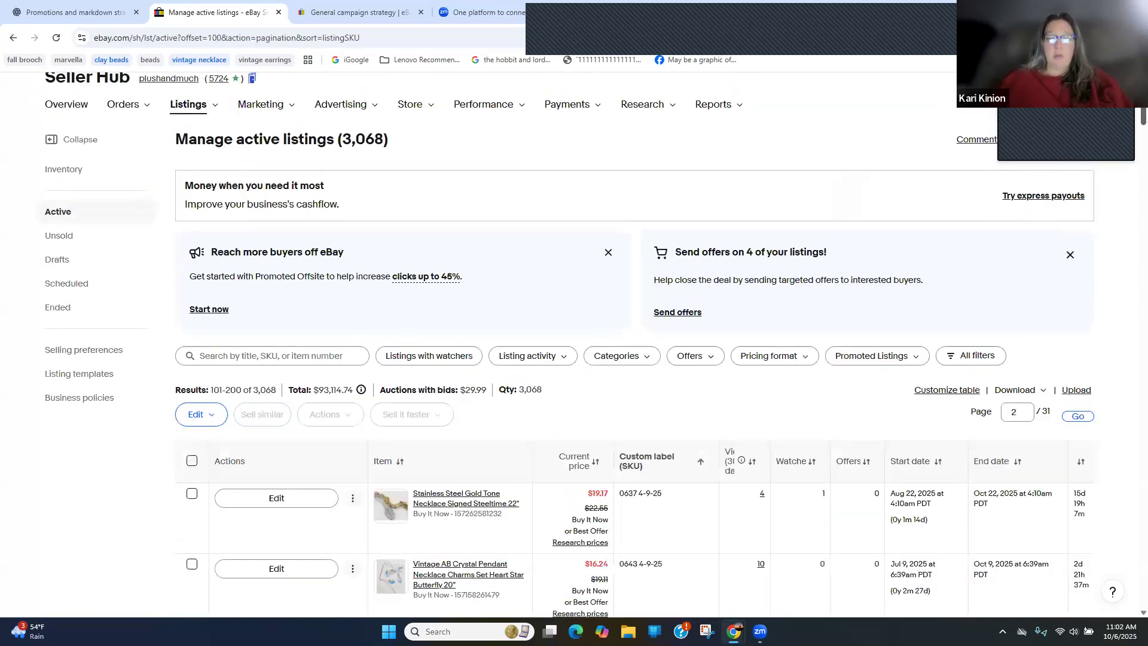
Select all listings on page 2 of the active listings and clear the selection again
left_click_drag(1129, 113, 1129, 118)
scroll(1130, 123, "down", 3)
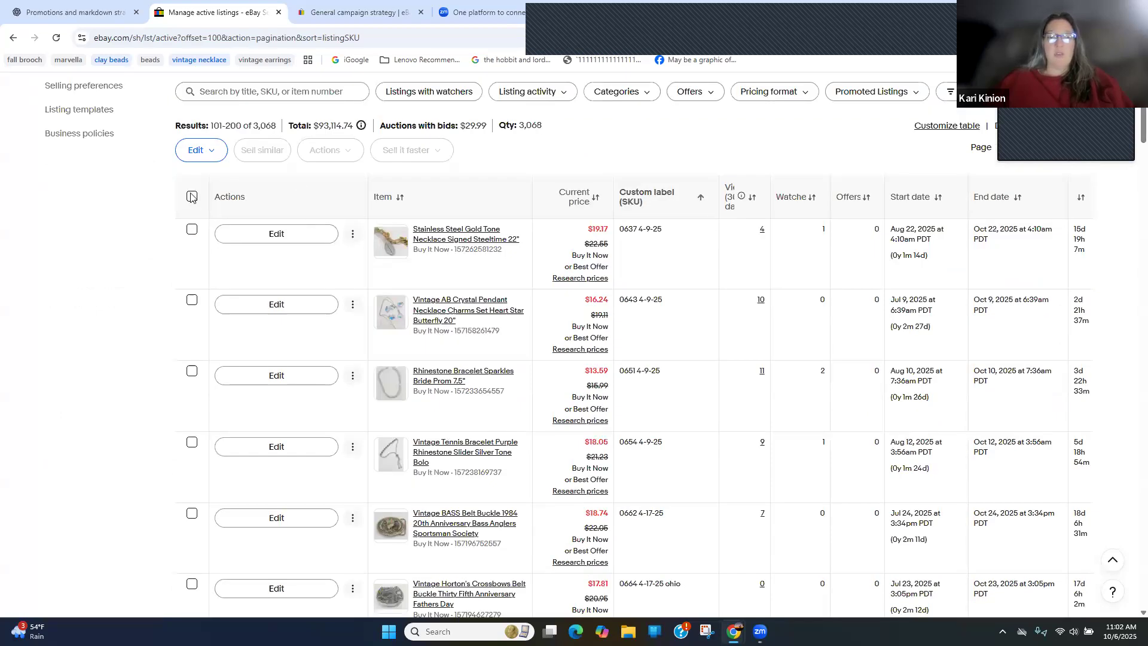
left_click(192, 197)
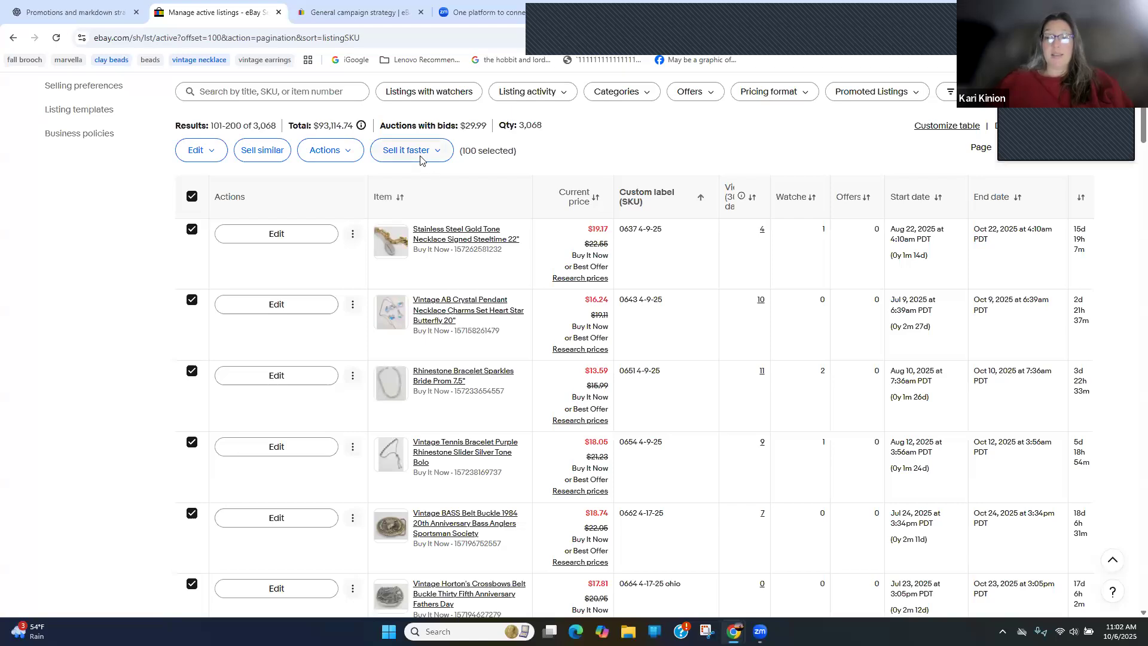
left_click(192, 198)
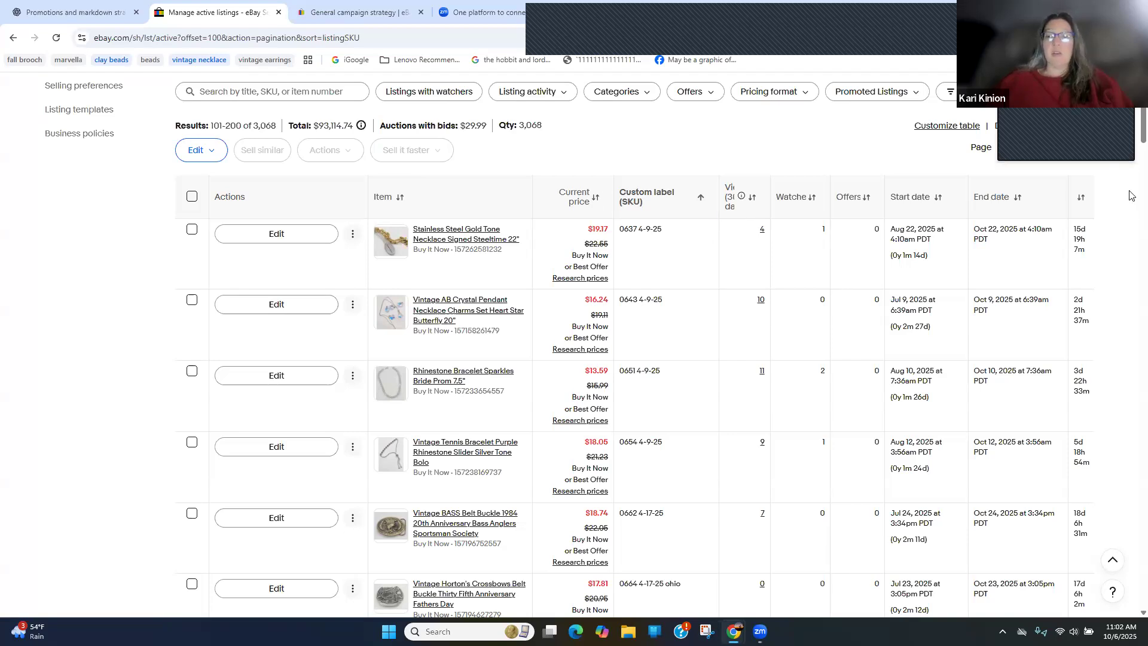
Open the Edit store page of Seller Hub and show the Advertising options
scroll(1130, 131, "up", 1)
scroll(1130, 132, "up", 5)
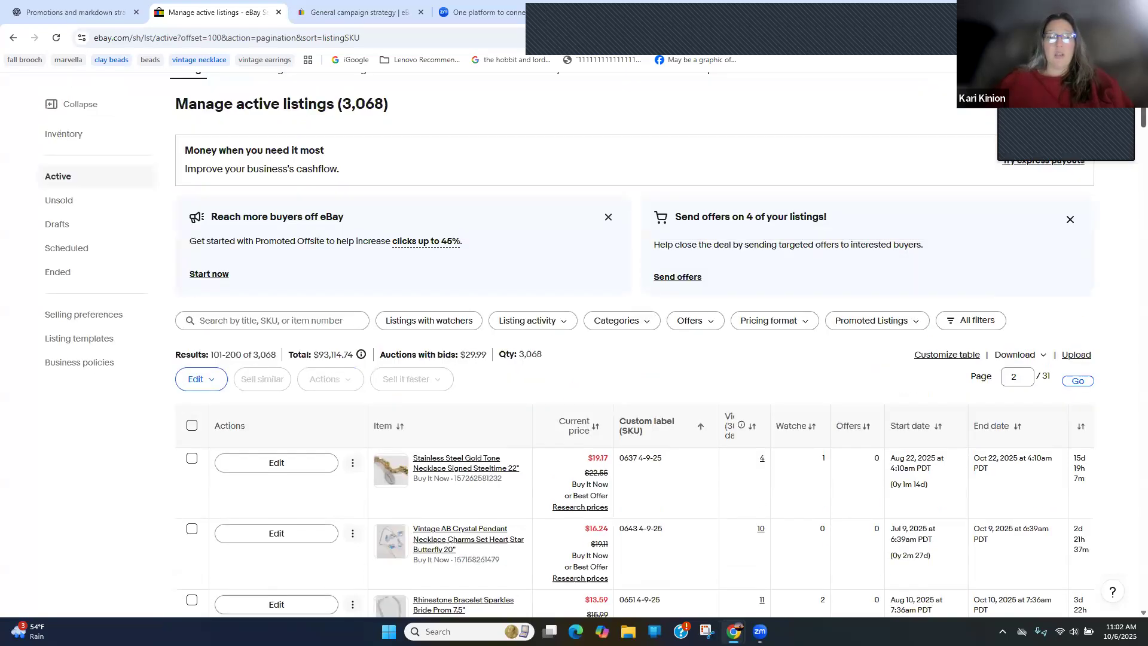
mouse_move(486, 178)
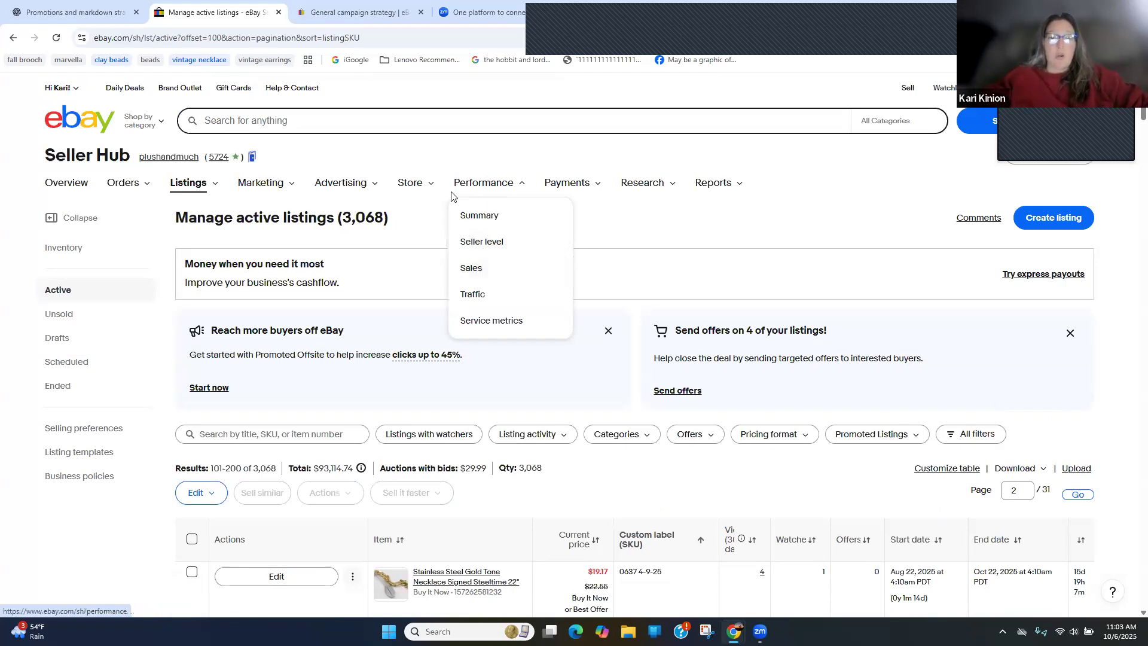
left_click(417, 187)
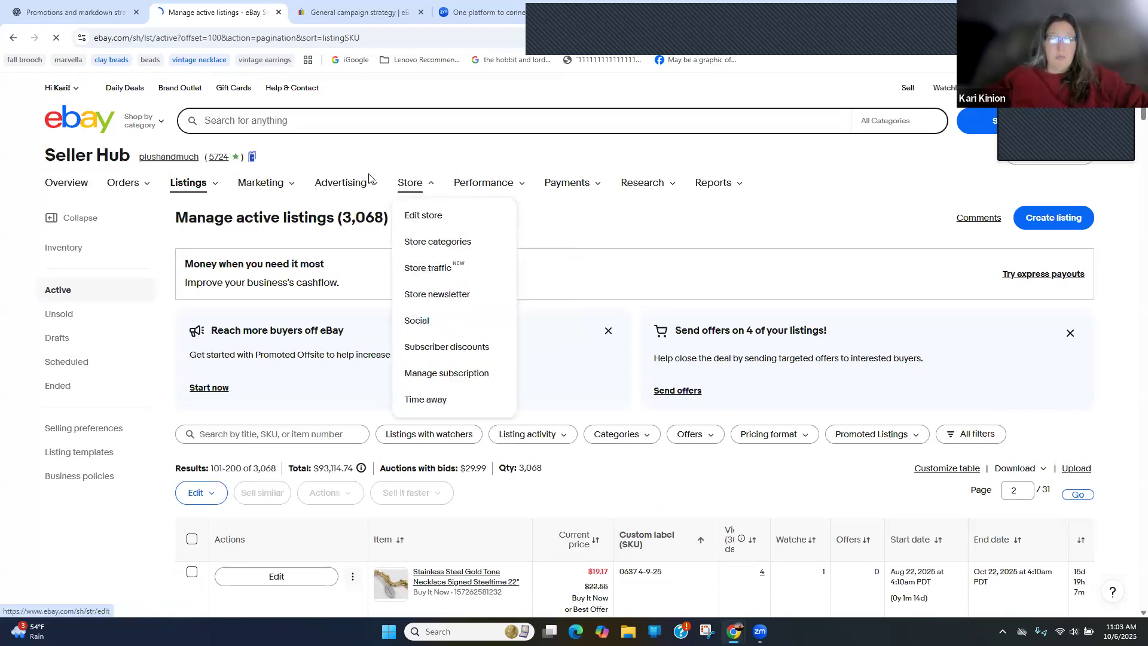
mouse_move(343, 193)
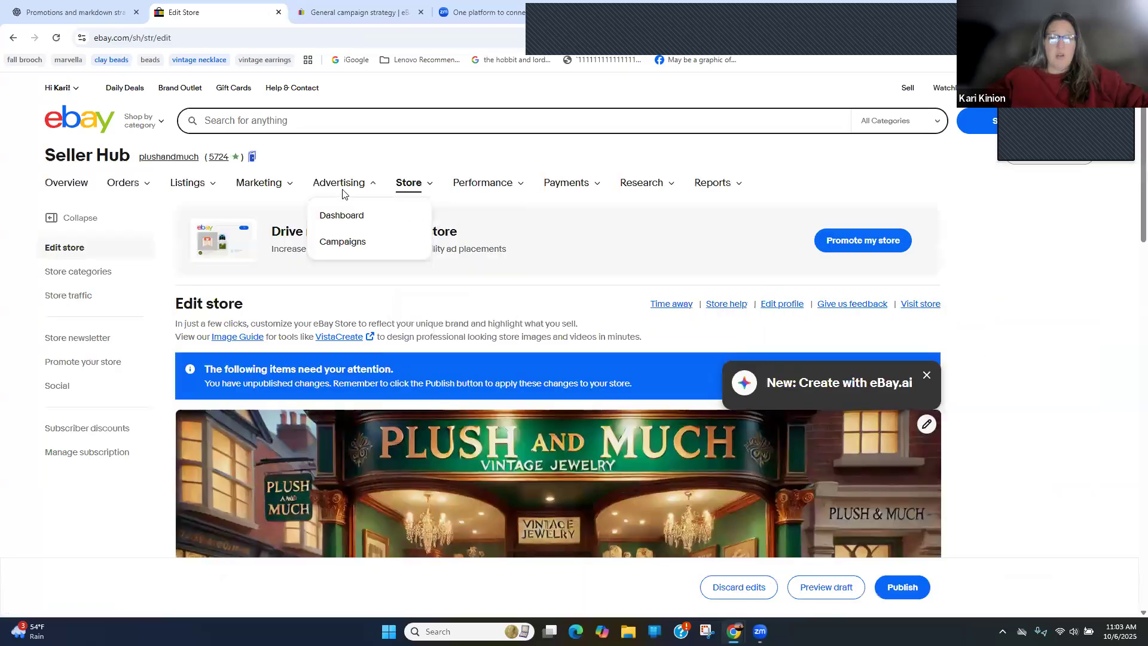